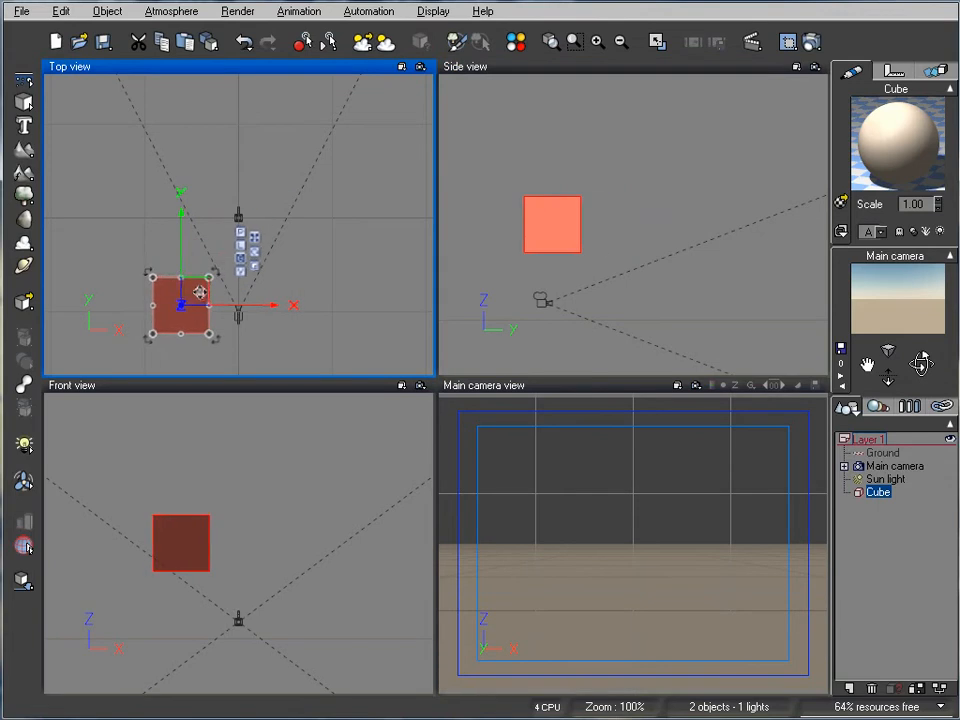
Shape the cube into a long, thin wall running parallel to the camera's view, drop it to the ground, and raise its height.
drag(212, 214, 171, 217)
click(22, 585)
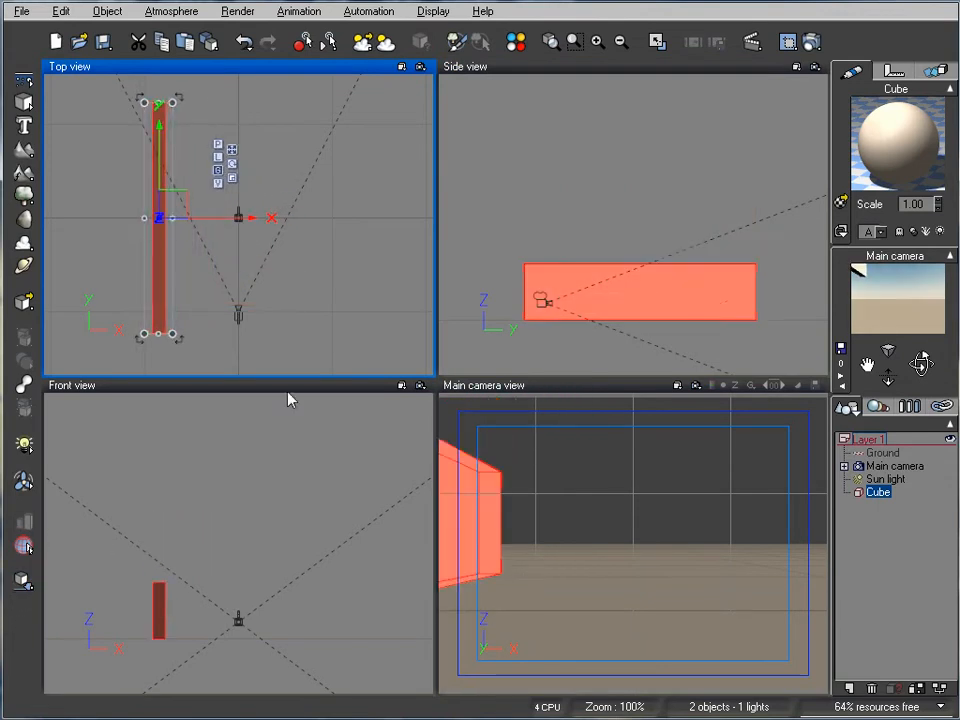
click(542, 305)
right_drag(542, 305, 597, 299)
drag(768, 289, 707, 287)
drag(633, 256, 633, 237)
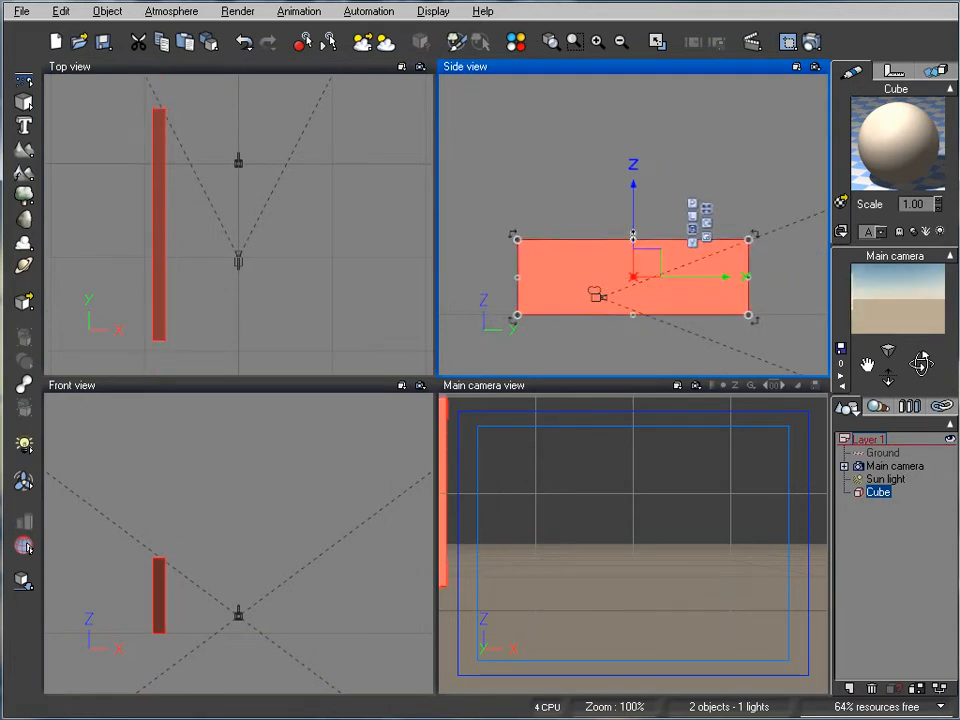
Move the wall closer to the camera along X and place a duplicate on the camera's opposite side to form a corridor.
click(168, 244)
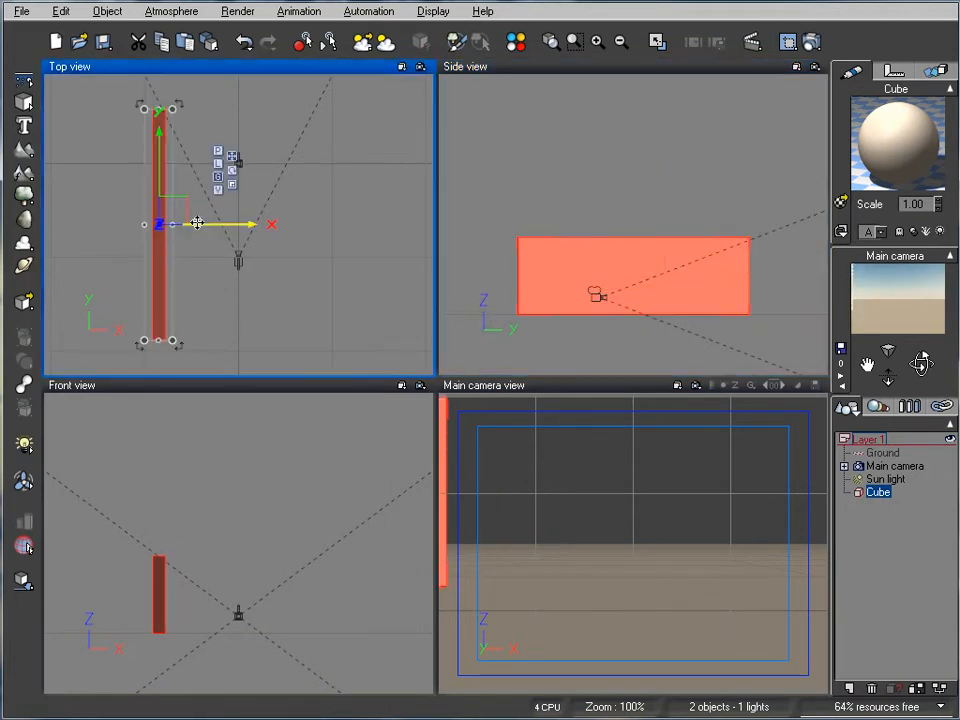
drag(204, 224, 255, 226)
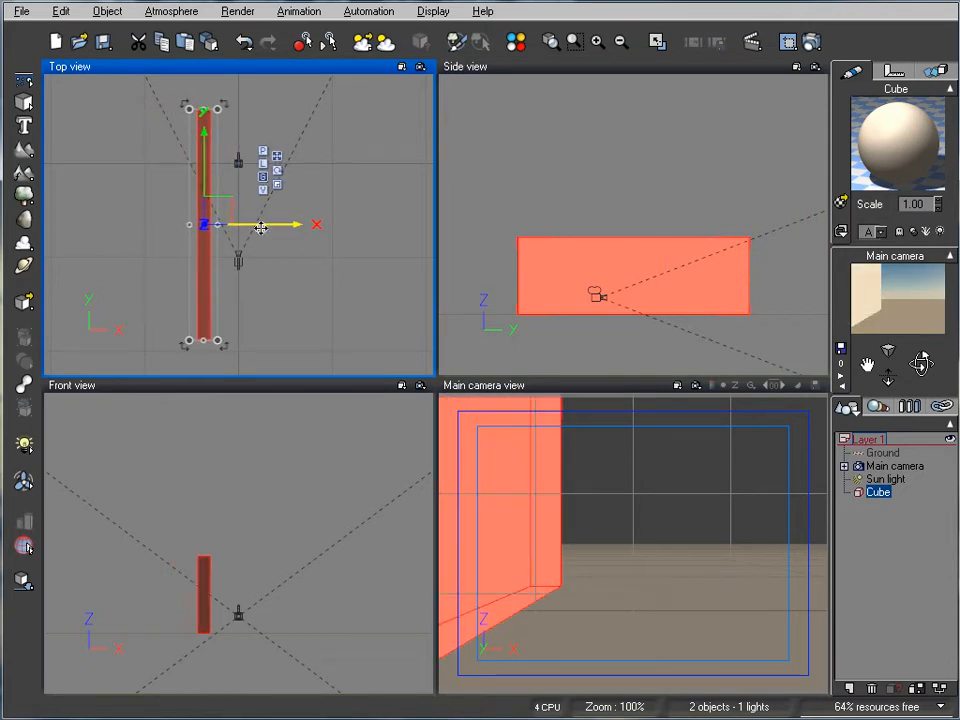
alt+drag(262, 225, 329, 229)
Duplicate the second wall upward and reshape the copy into a flat ceiling slab spanning both walls.
click(700, 262)
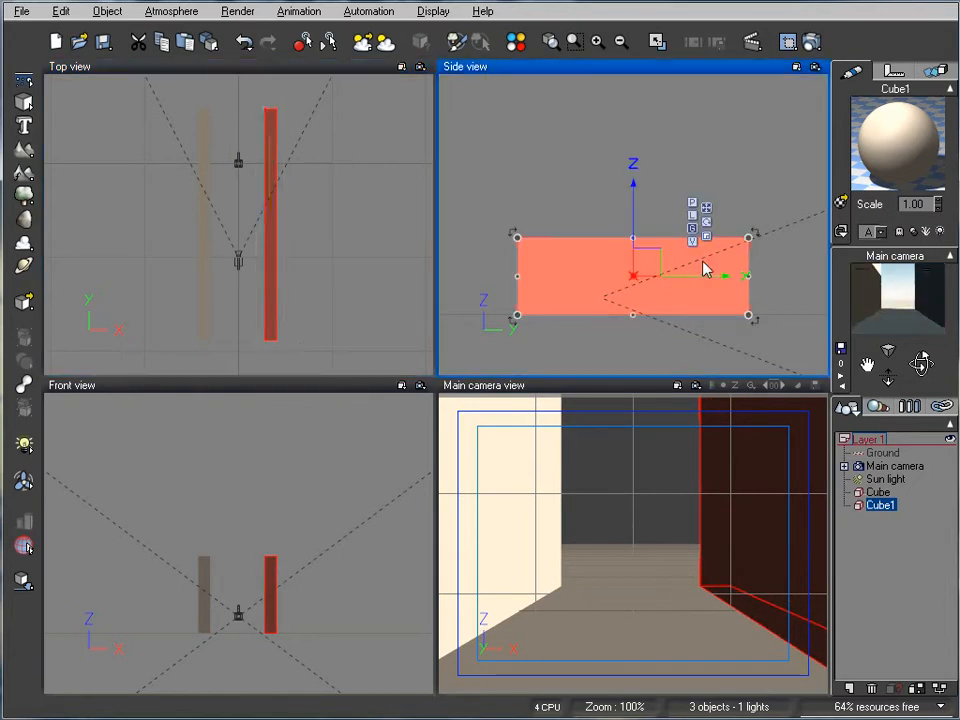
alt+drag(645, 261, 645, 186)
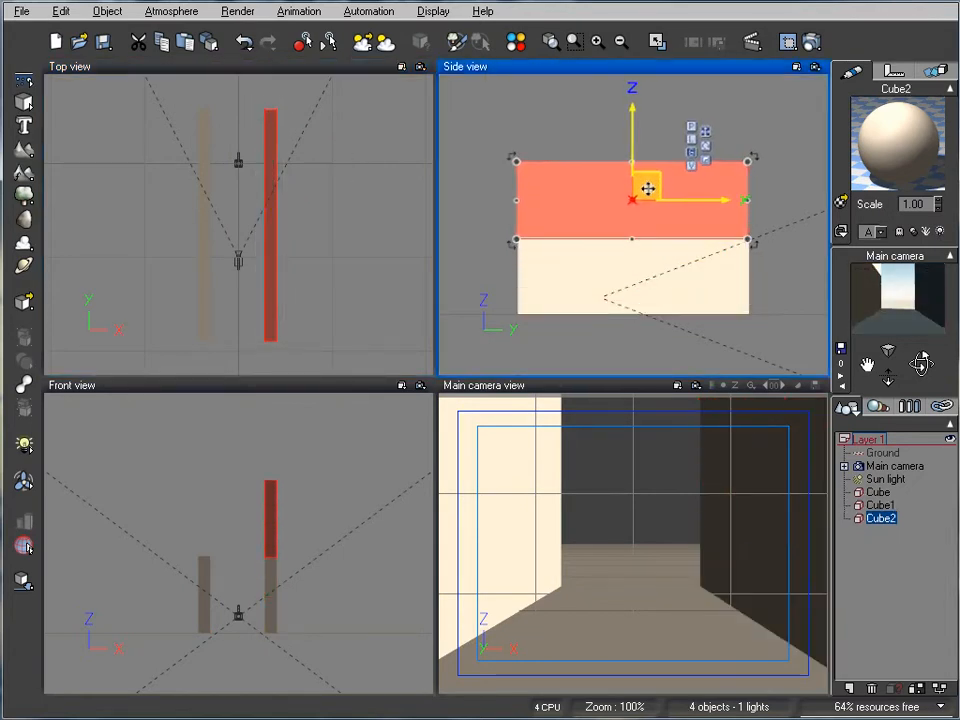
click(276, 527)
drag(294, 563, 255, 543)
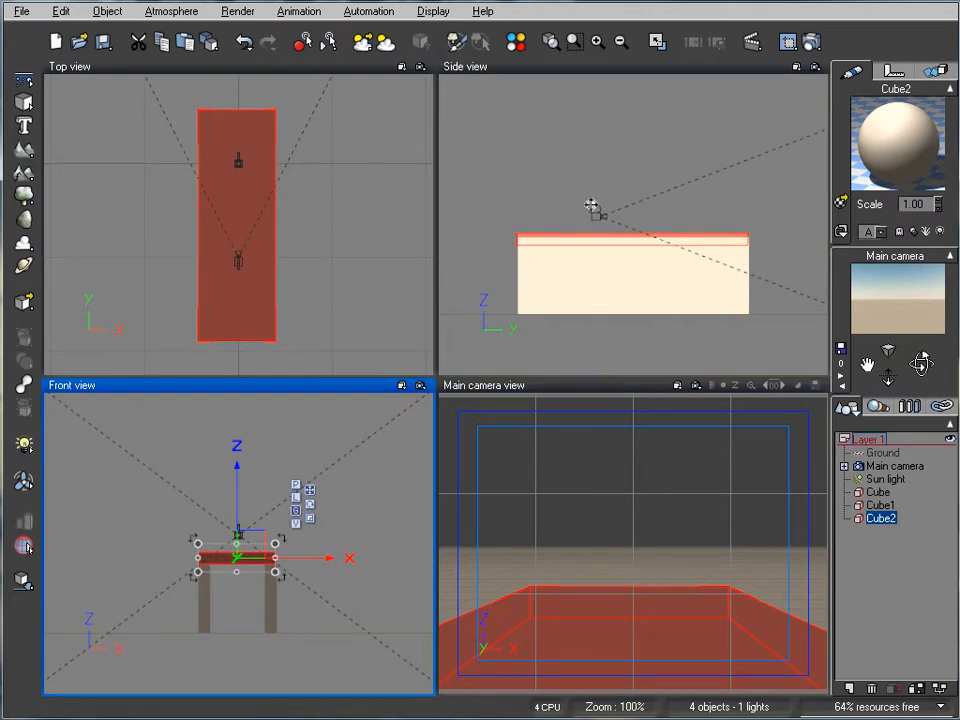
Lower the main camera into the corridor and pull it back towards the near end.
click(895, 466)
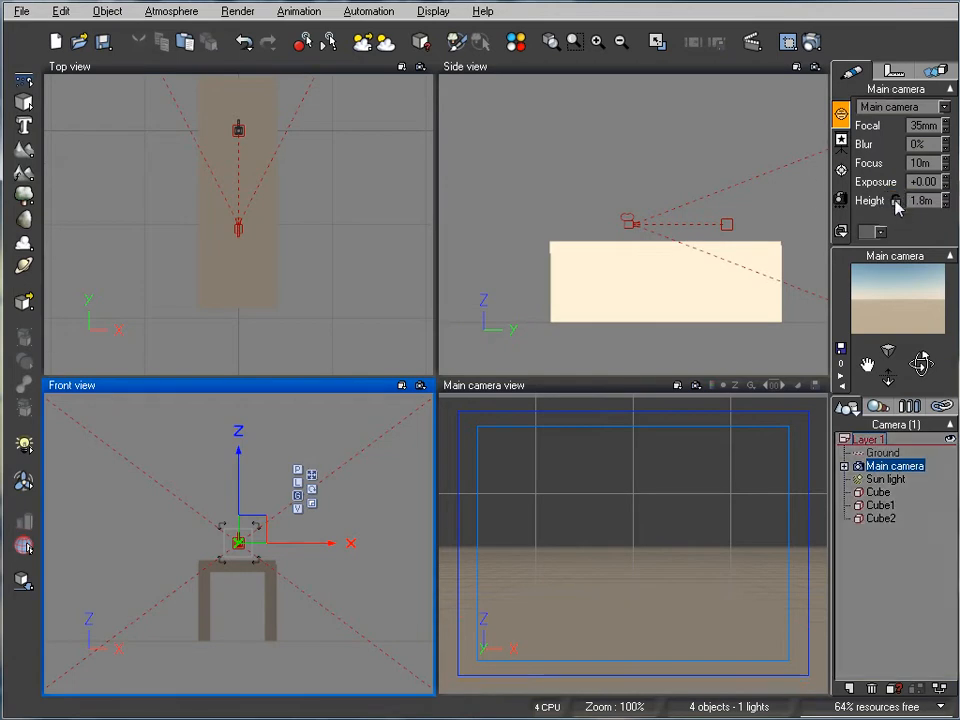
drag(635, 219, 624, 285)
click(290, 245)
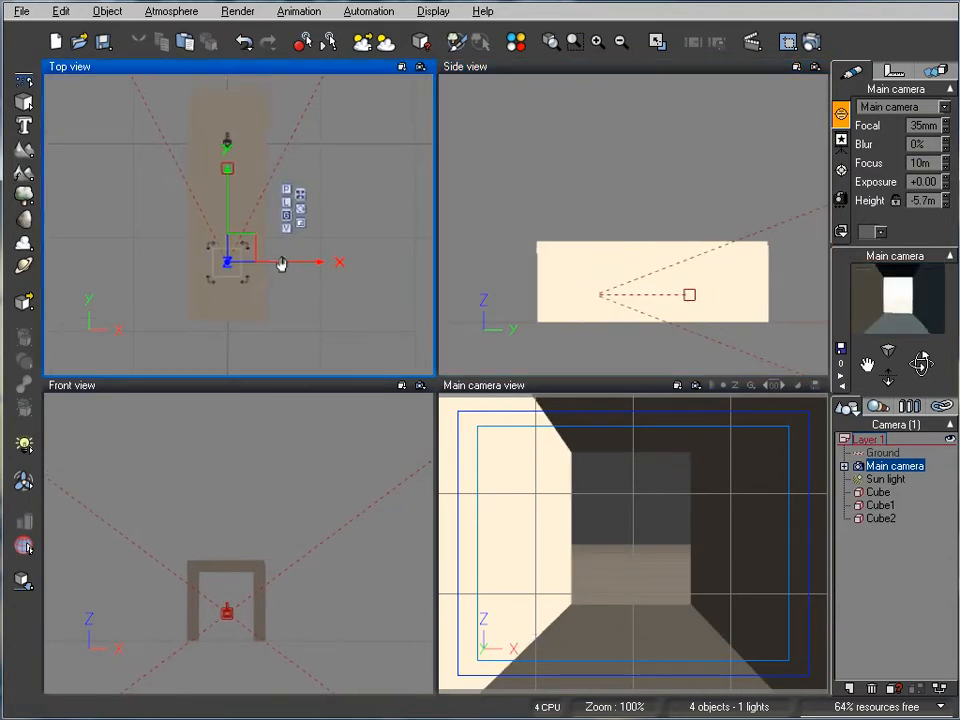
Add a cube behind the camera and shape it into a thin back wall wider and taller than the corridor's near end.
click(24, 101)
drag(243, 214, 290, 339)
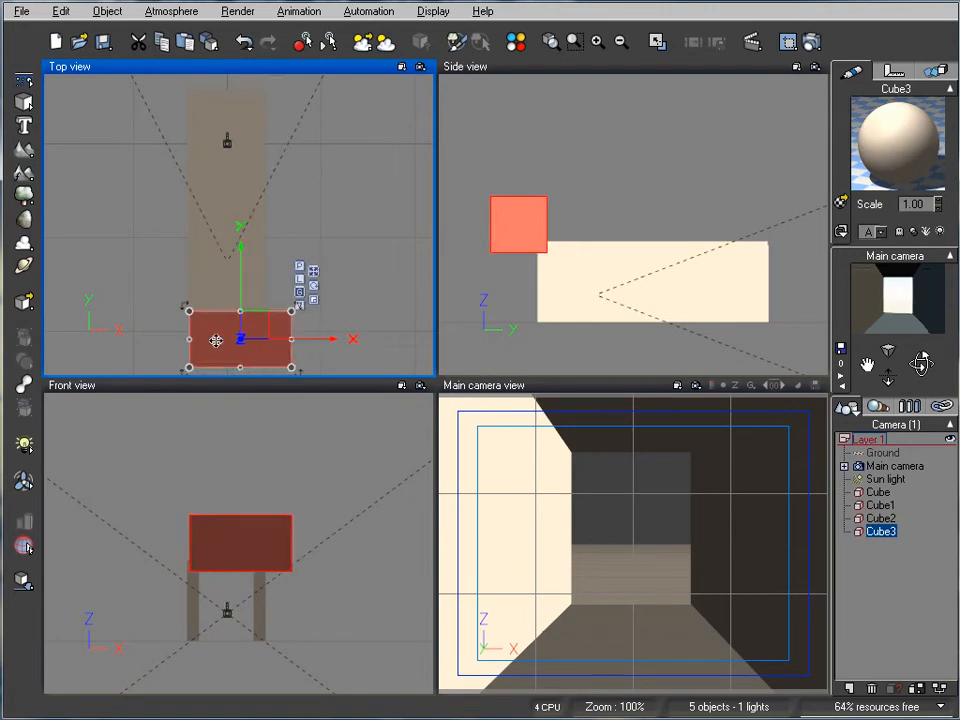
drag(189, 339, 171, 339)
drag(231, 366, 231, 336)
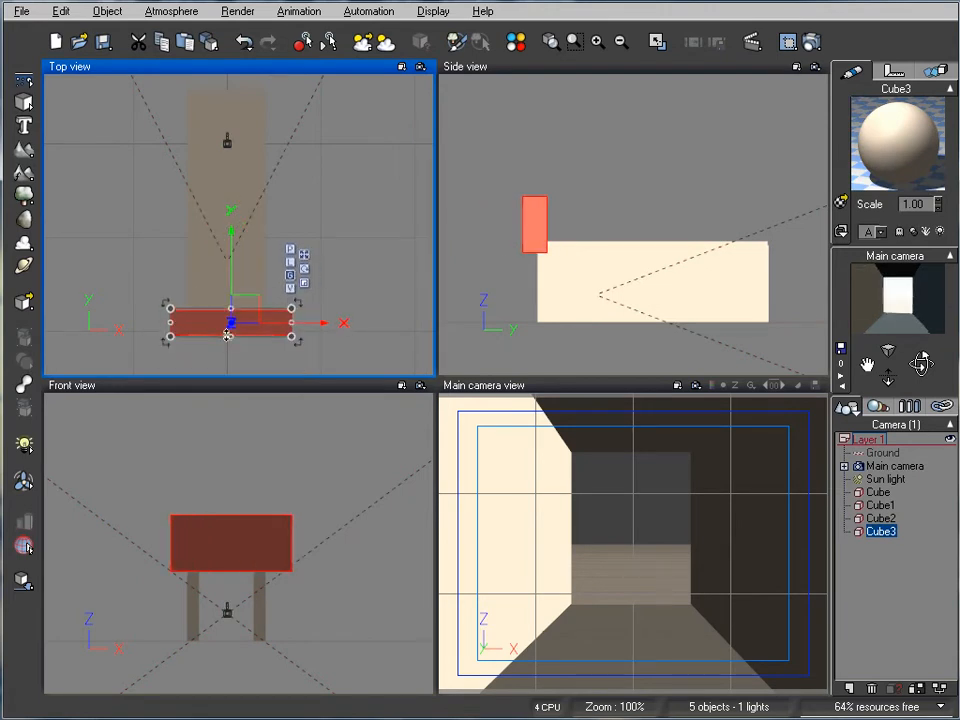
click(540, 250)
drag(535, 257, 535, 332)
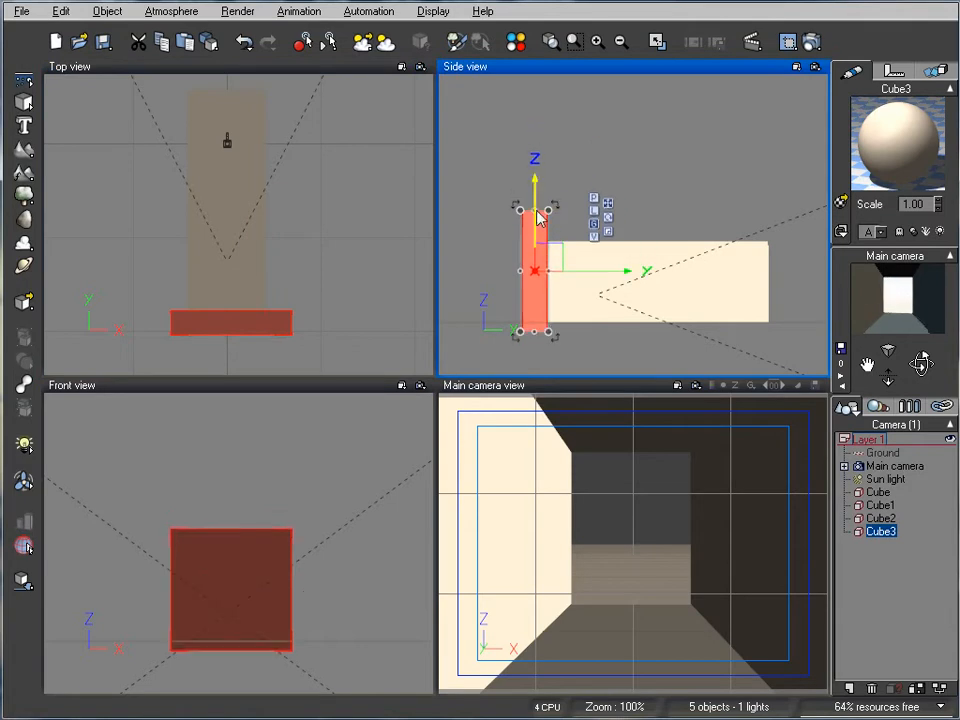
Add a cube beyond the corridor's far end, narrow it, drop it to the ground, and match its height to the corridor.
right_drag(285, 212, 290, 303)
right_drag(323, 125, 333, 202)
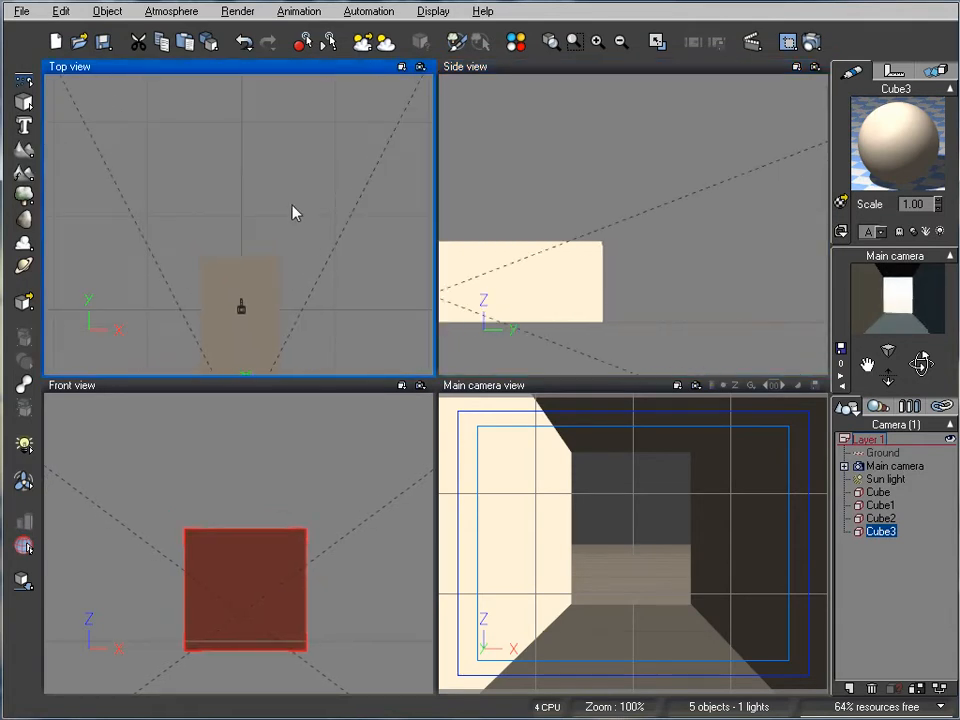
click(24, 101)
drag(268, 223, 231, 224)
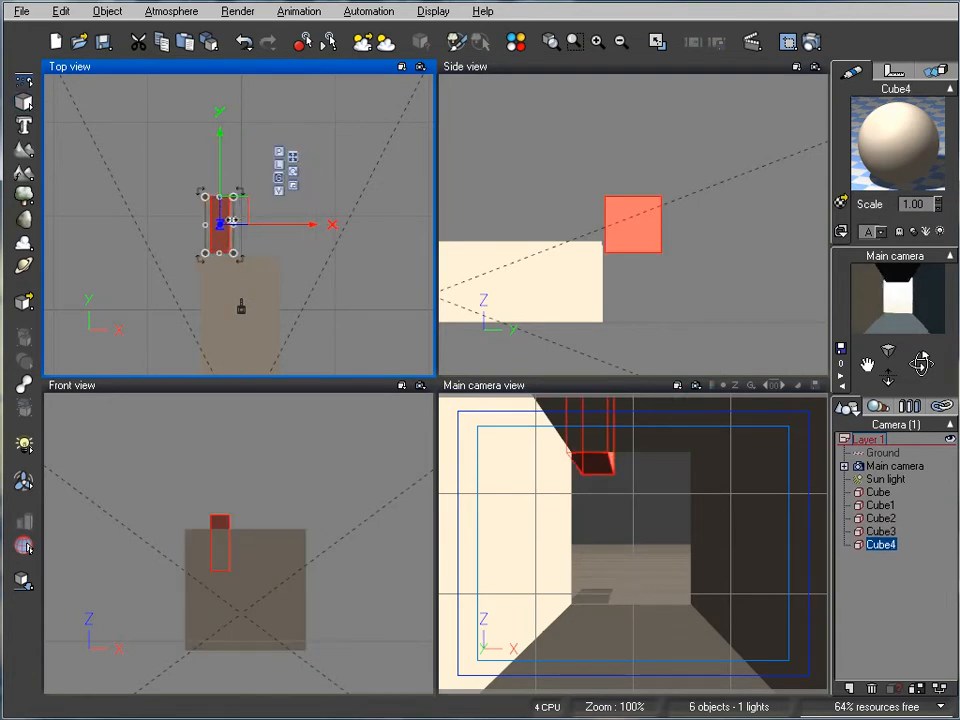
click(618, 228)
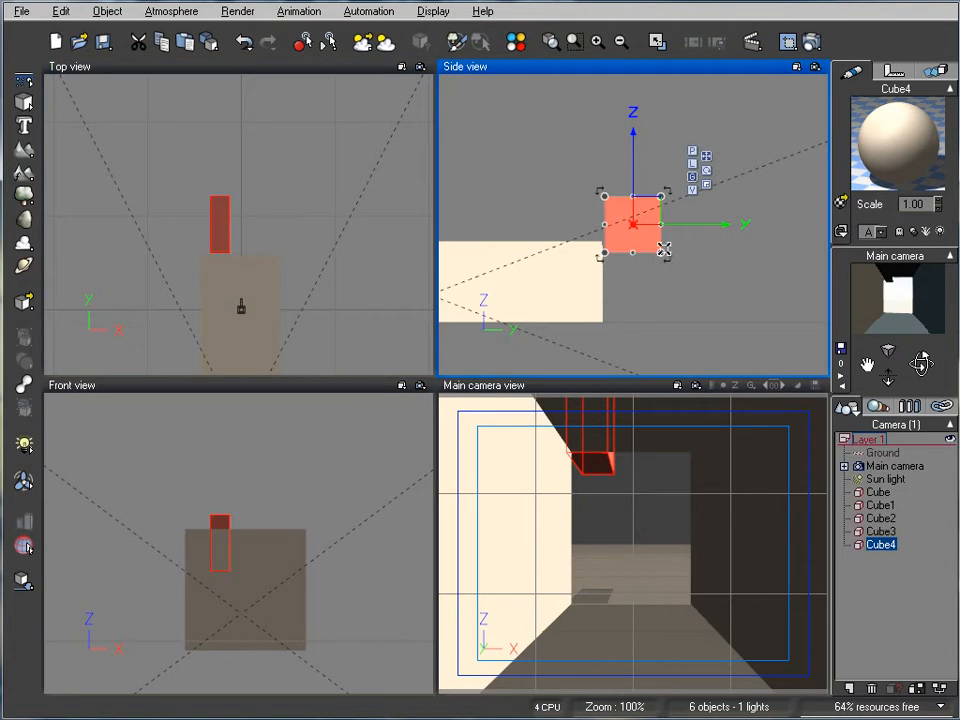
click(18, 579)
drag(634, 266, 635, 241)
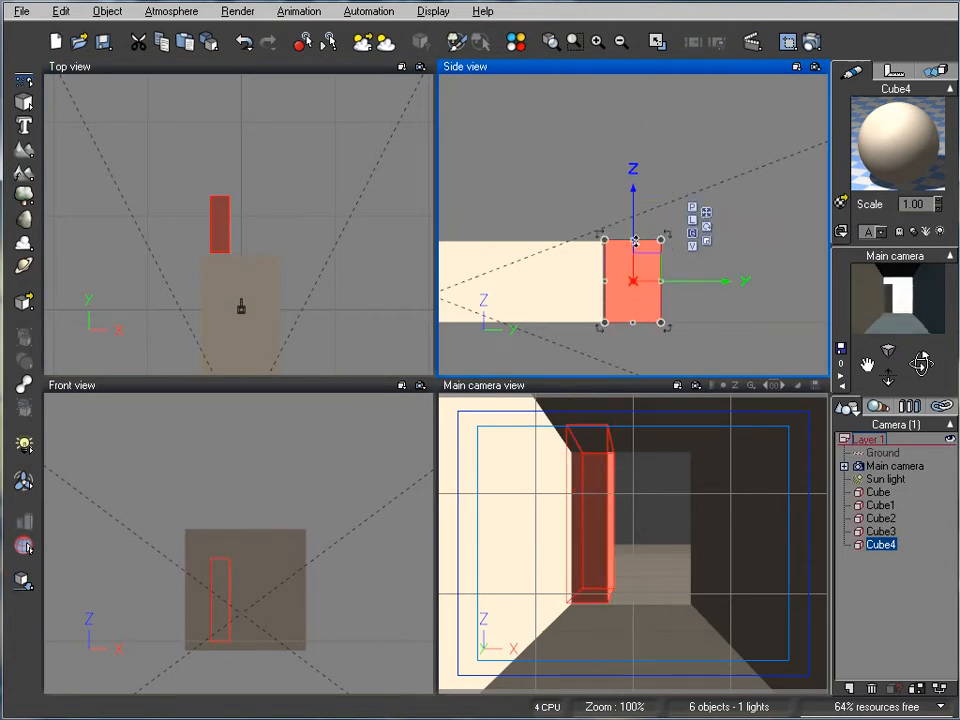
Move the new block against the left wall's far end and rotate it diagonally so it partly closes the corridor's opening.
click(225, 235)
scroll(245, 250, up, 4)
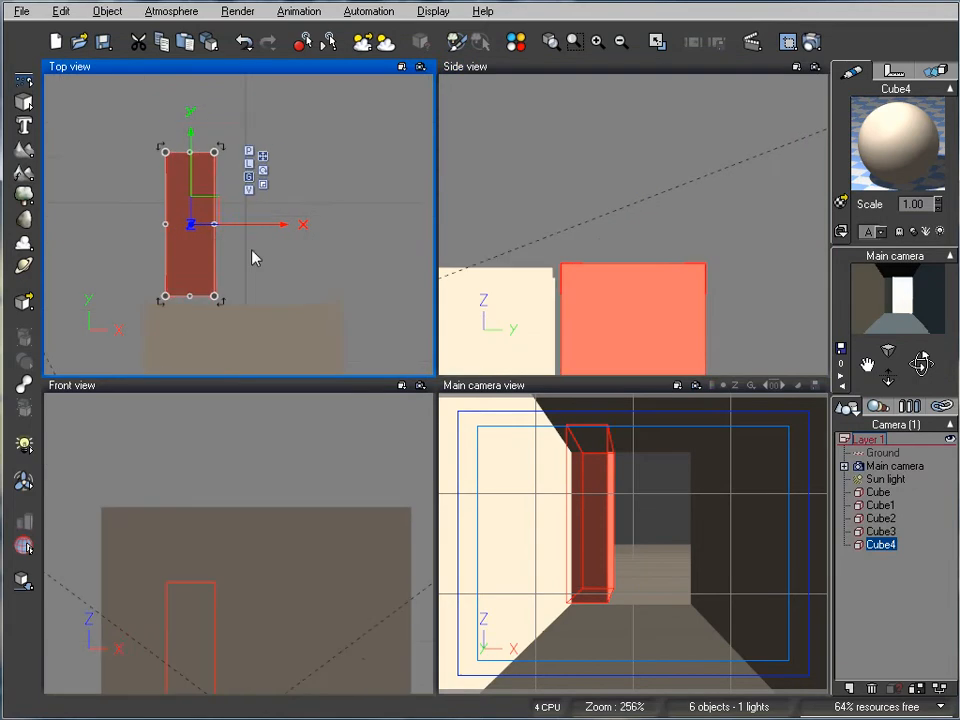
right_drag(252, 258, 363, 211)
drag(307, 166, 264, 194)
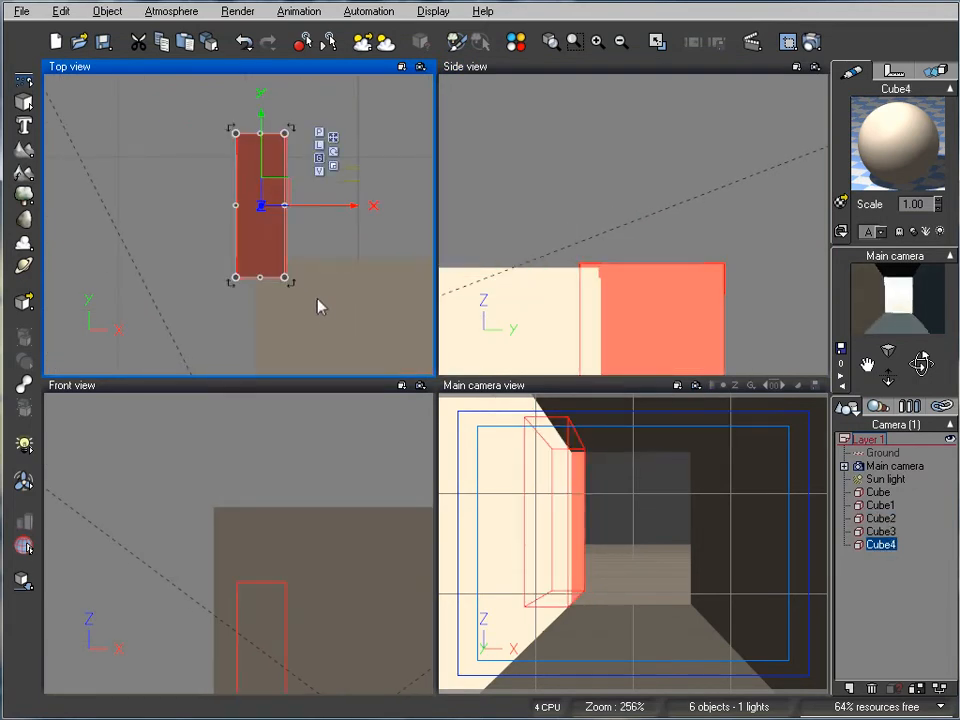
drag(302, 287, 227, 298)
drag(274, 208, 316, 213)
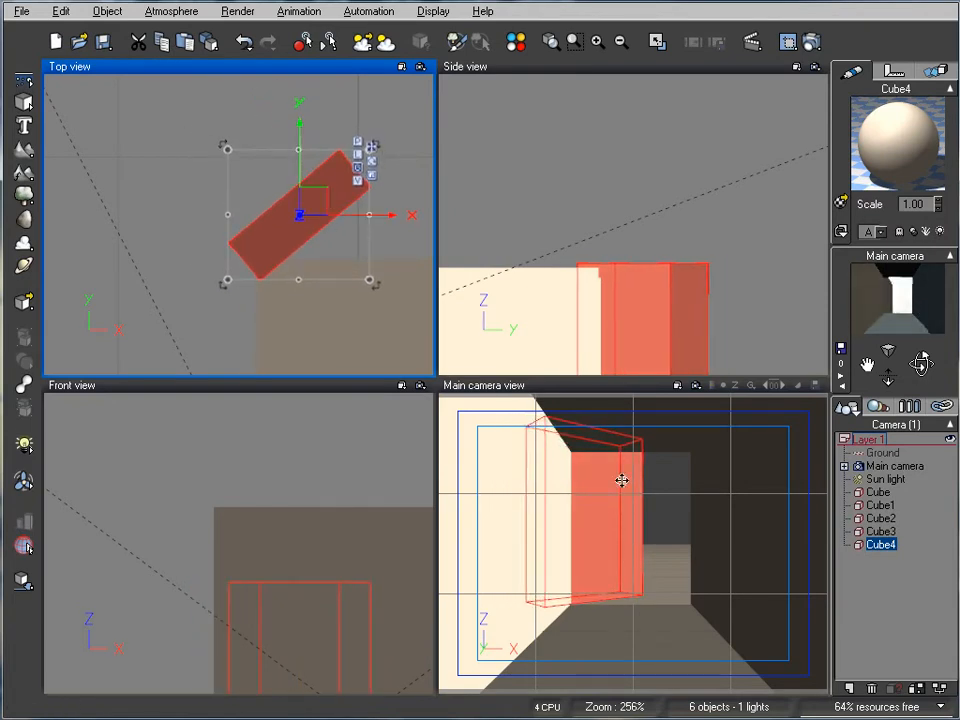
Add a cube beyond the corridor's opening and shape it into a wide, tall, thin wall reaching the ground.
scroll(200, 180, down, 5)
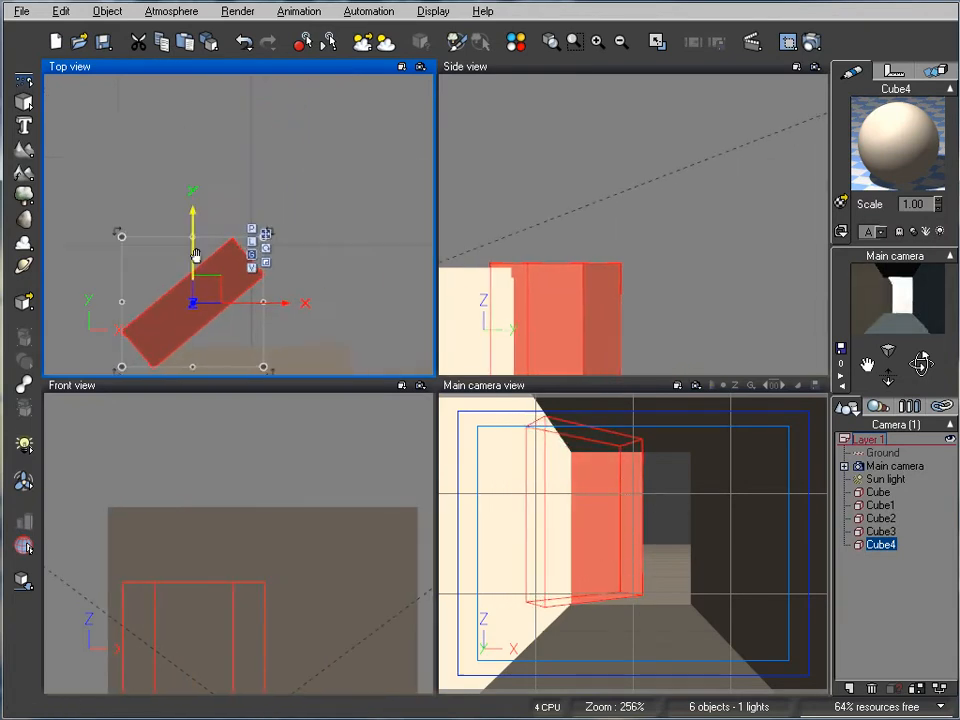
click(24, 101)
drag(255, 214, 430, 148)
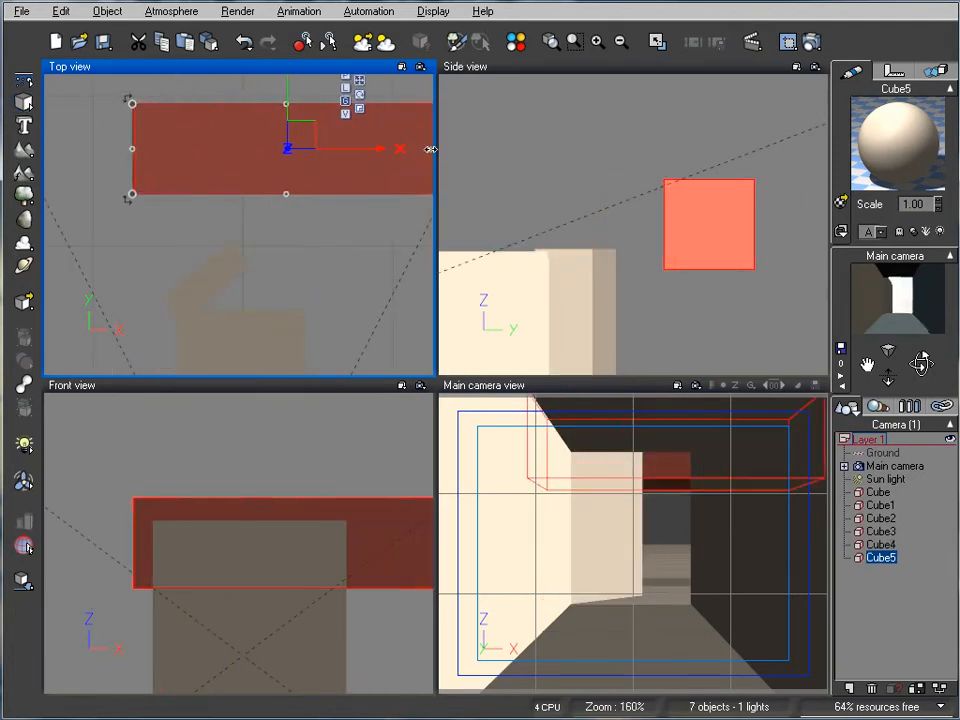
click(711, 261)
right_drag(714, 316, 712, 206)
drag(709, 161, 708, 277)
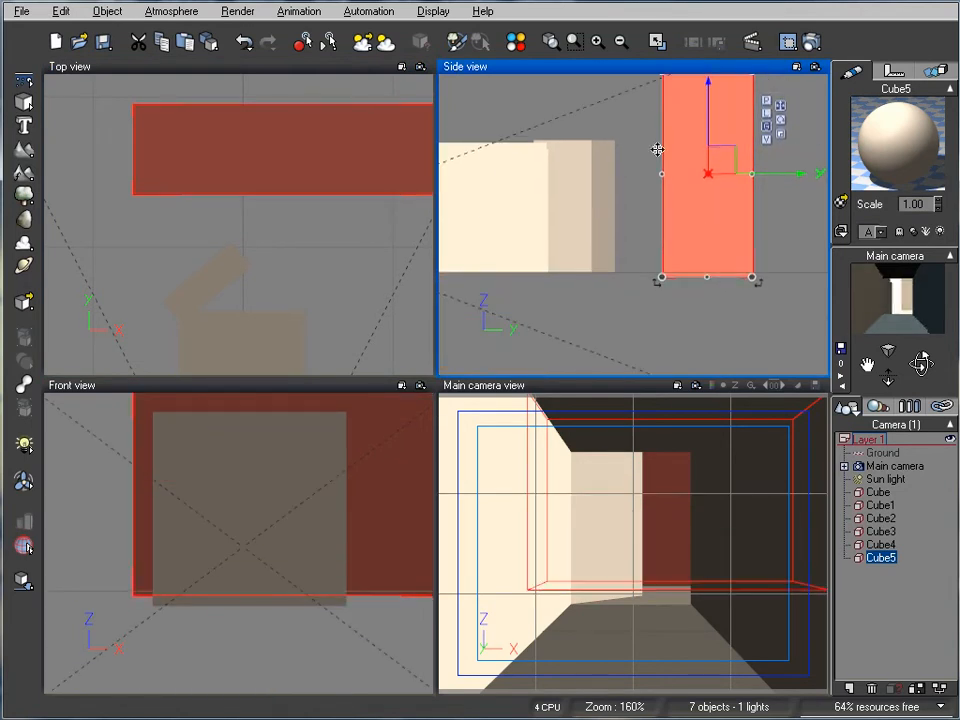
drag(662, 177, 722, 177)
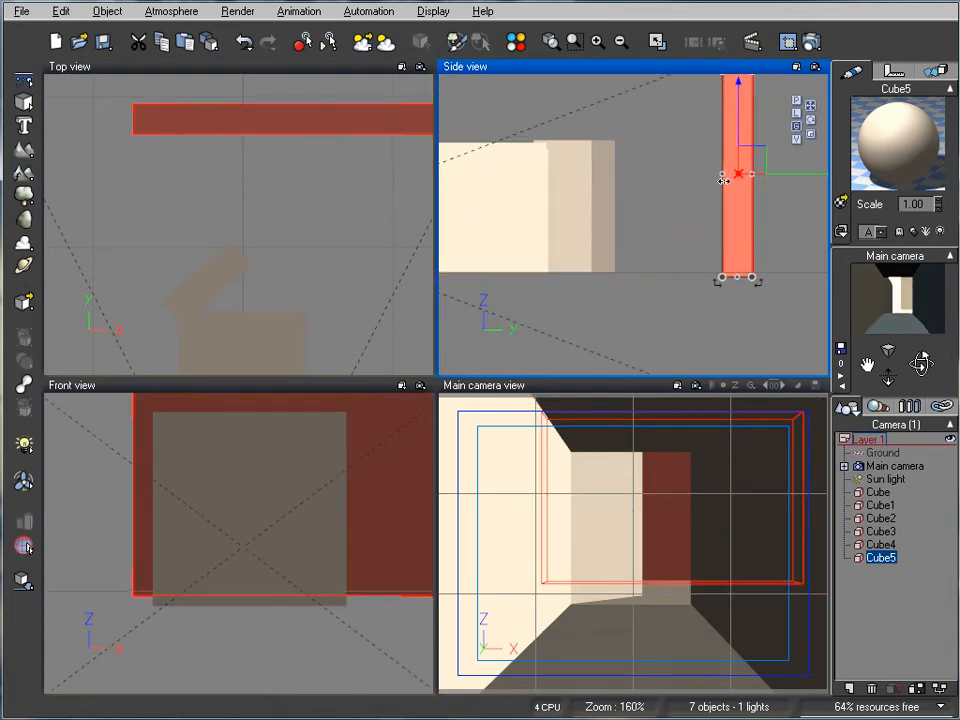
Set the render destination to screen, render the scene at Preview quality, and close the render display.
click(812, 42)
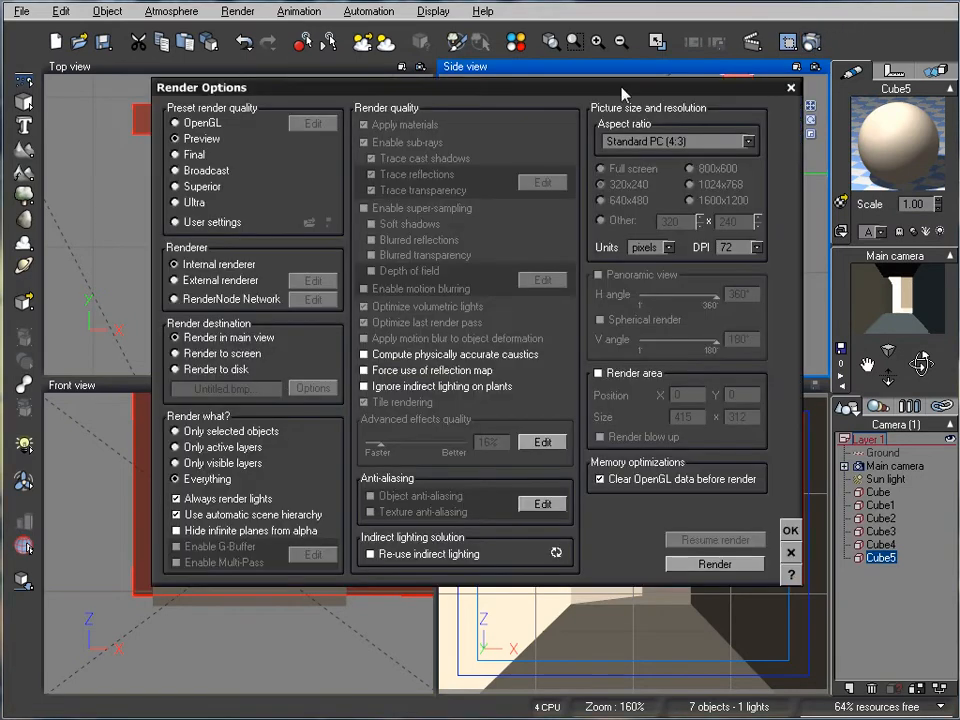
click(306, 350)
click(709, 563)
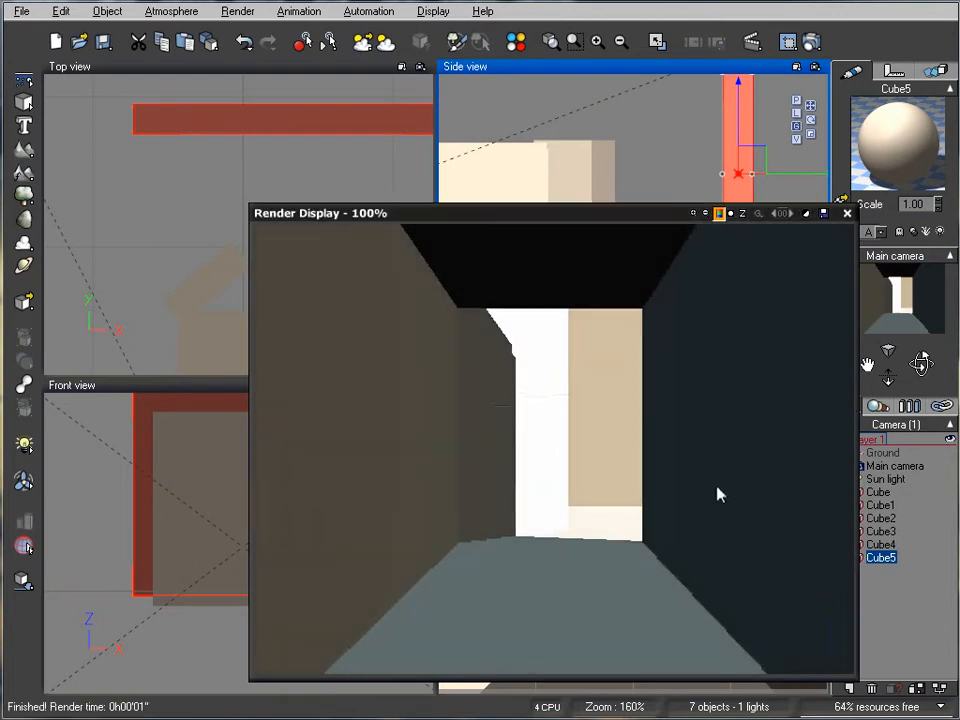
click(847, 213)
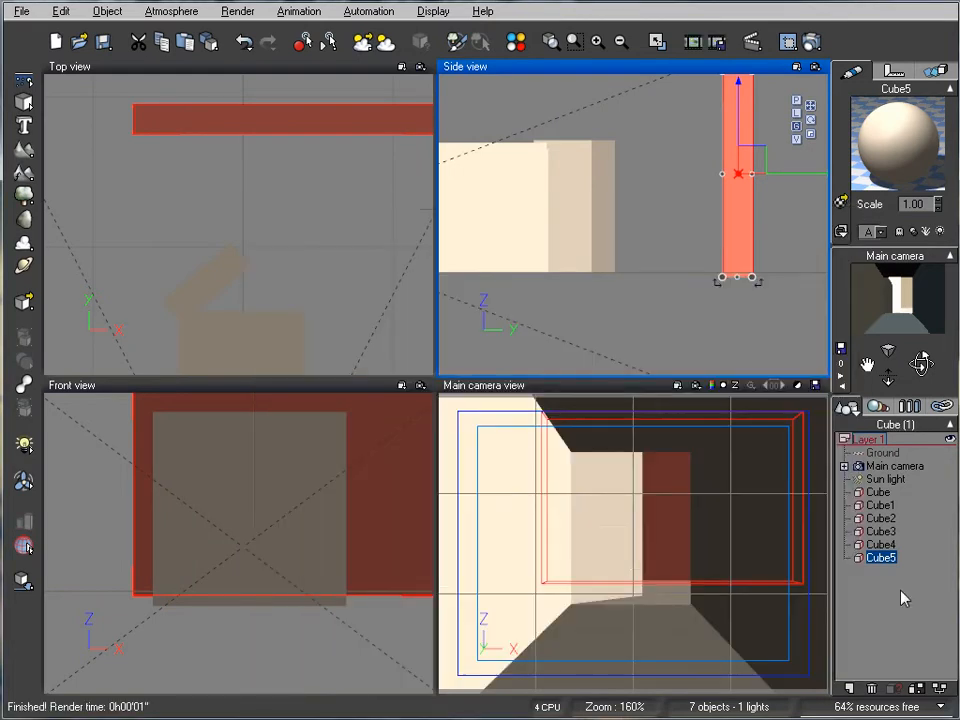
Apply the brickold material from the MP2 building collection to all six cubes and the ground.
shift+click(884, 495)
ctrl+click(886, 454)
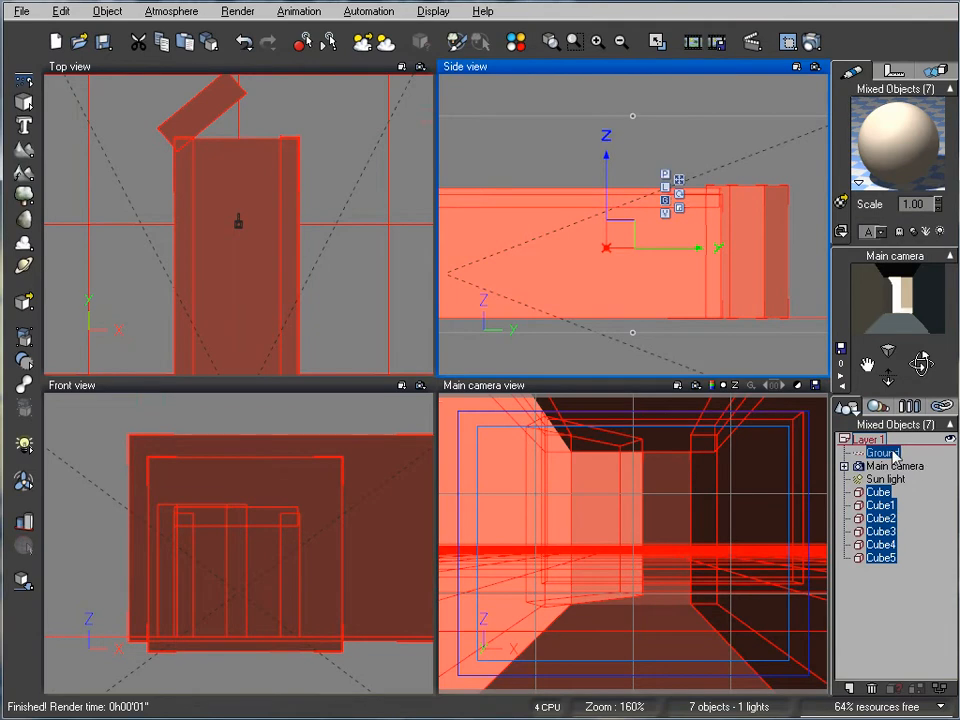
click(842, 232)
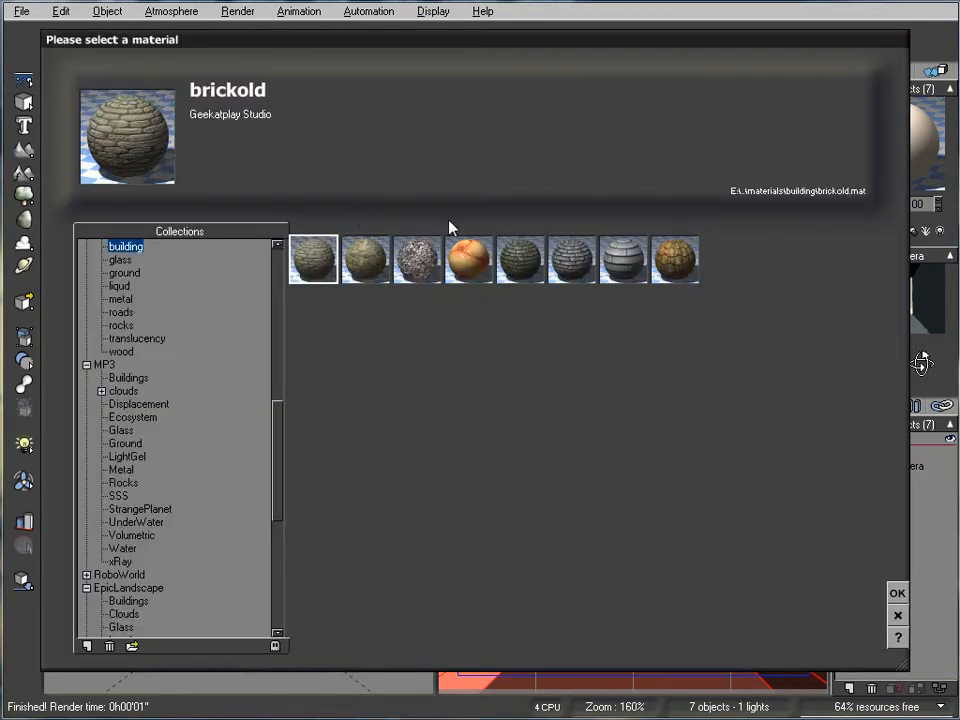
drag(279, 427, 281, 368)
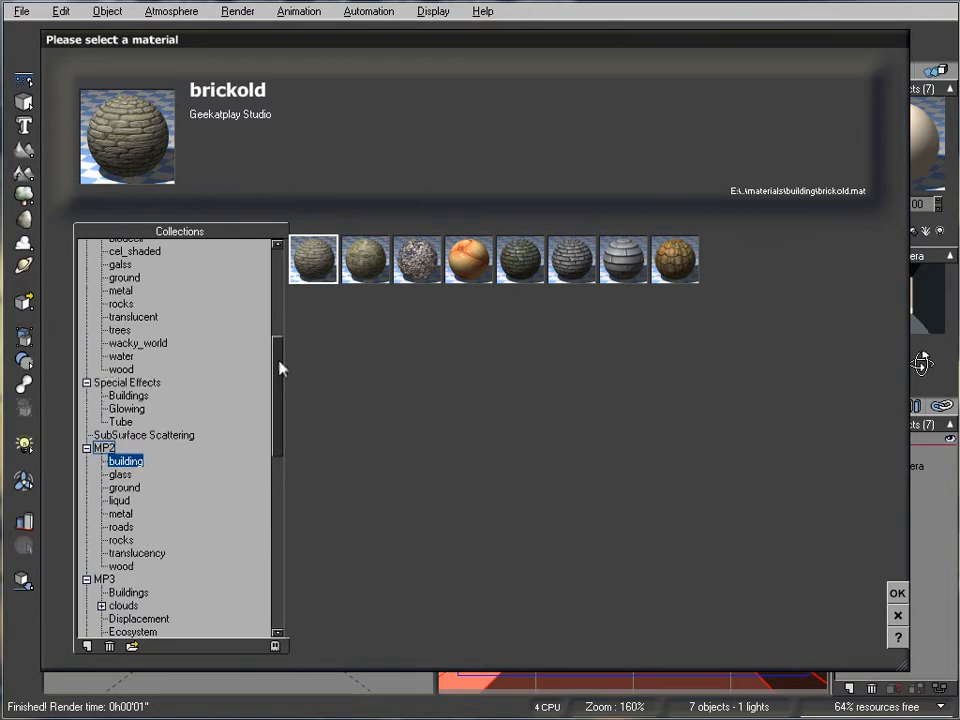
click(897, 592)
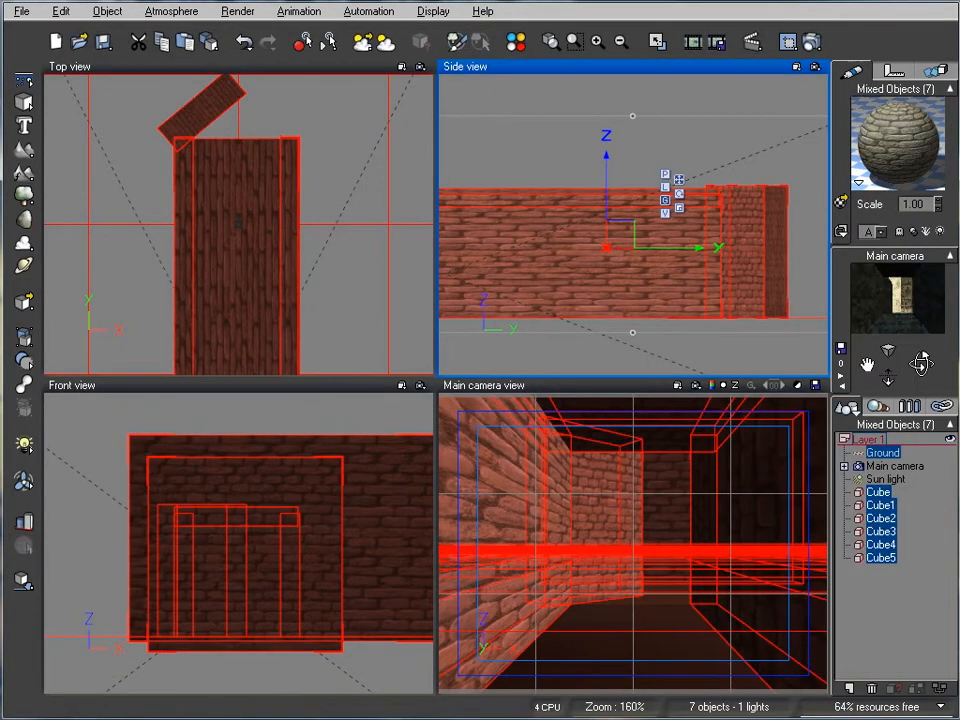
Add an Alder - Autumn tree and position it just outside the corridor's far opening, to the right of the angled wall.
right_drag(376, 208, 369, 146)
scroll(355, 195, down, 4)
right_drag(316, 174, 328, 250)
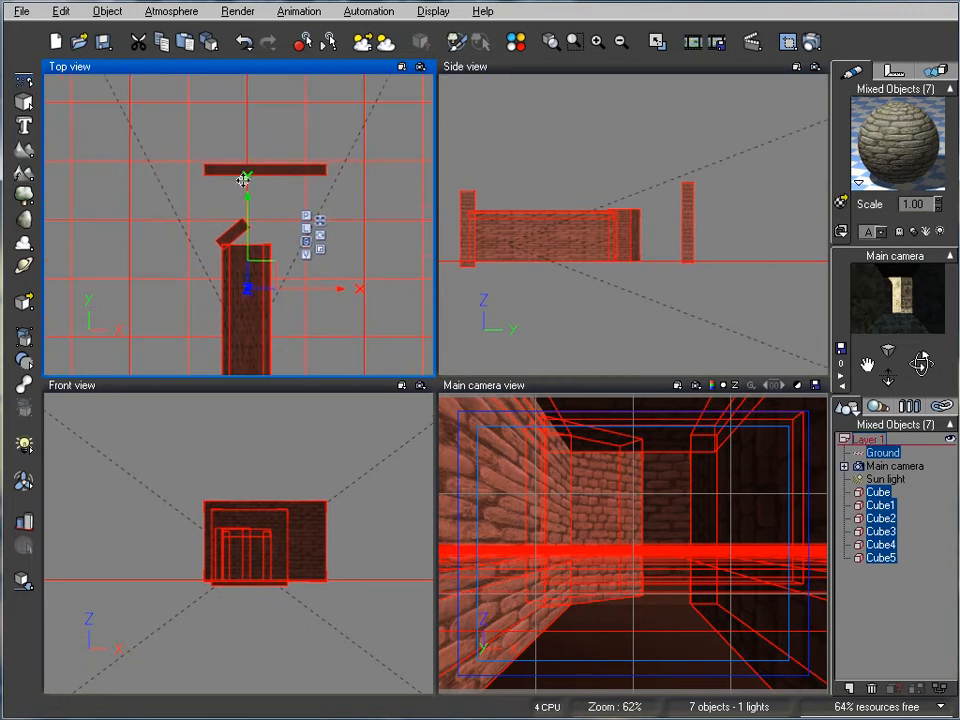
click(25, 197)
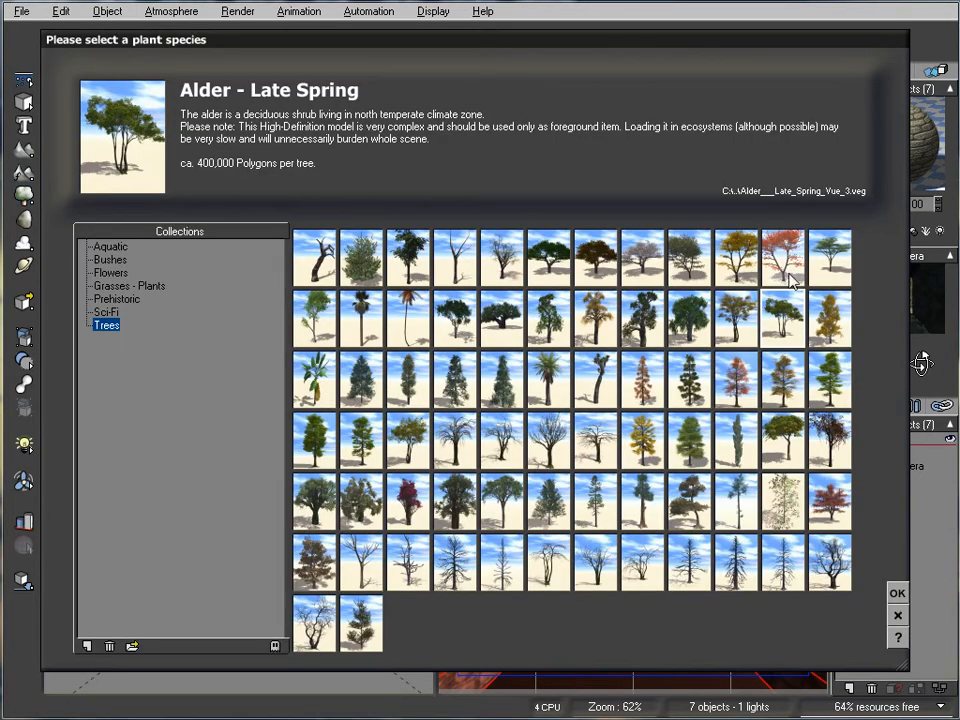
click(752, 328)
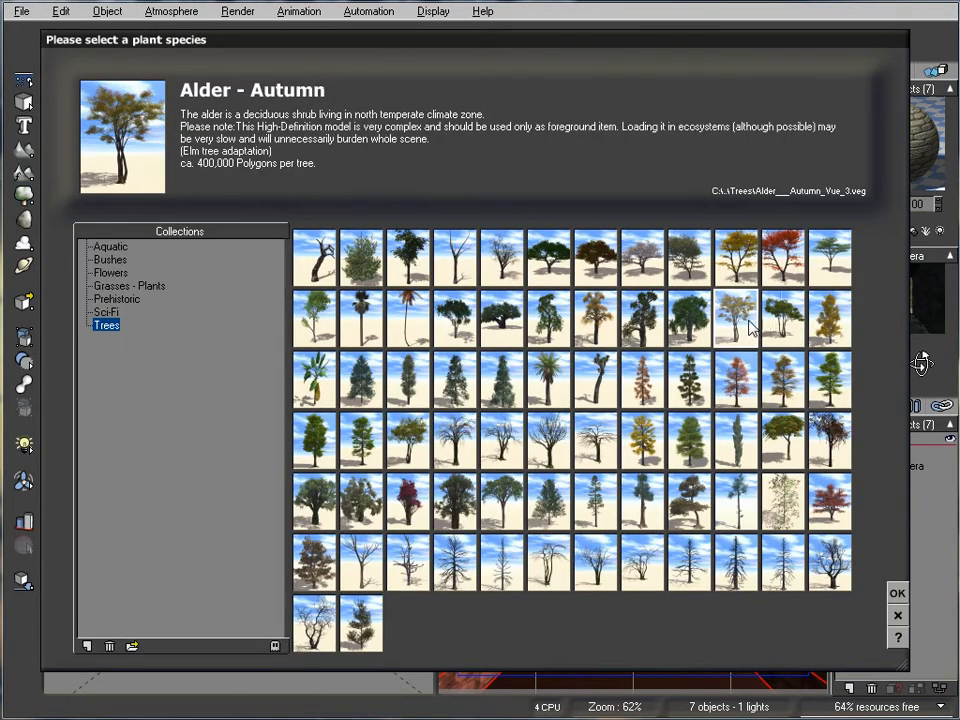
click(898, 593)
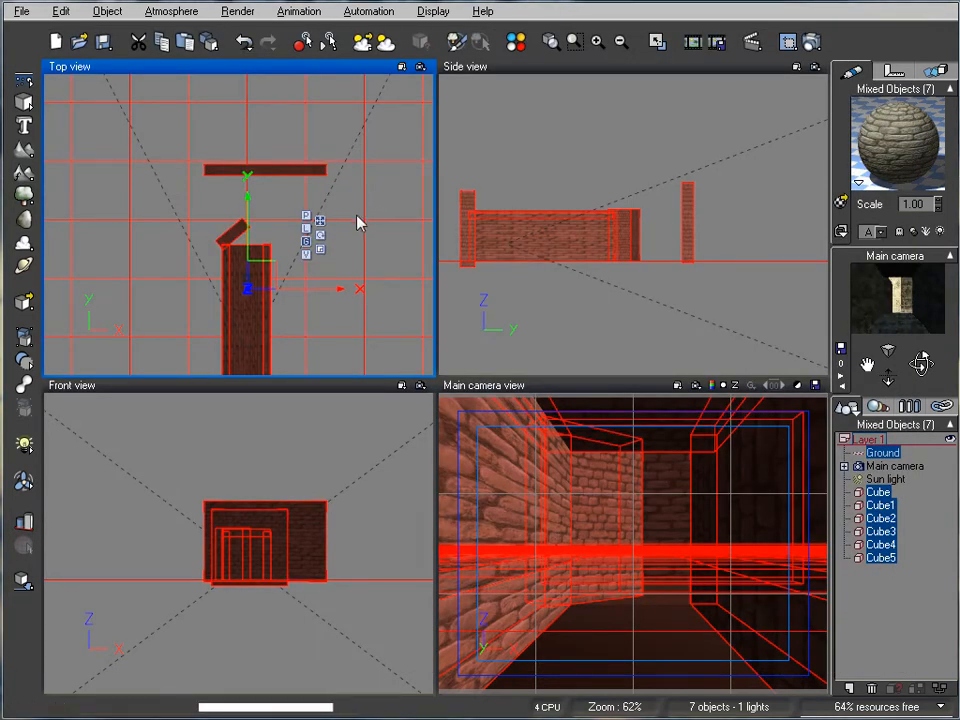
drag(253, 206, 288, 214)
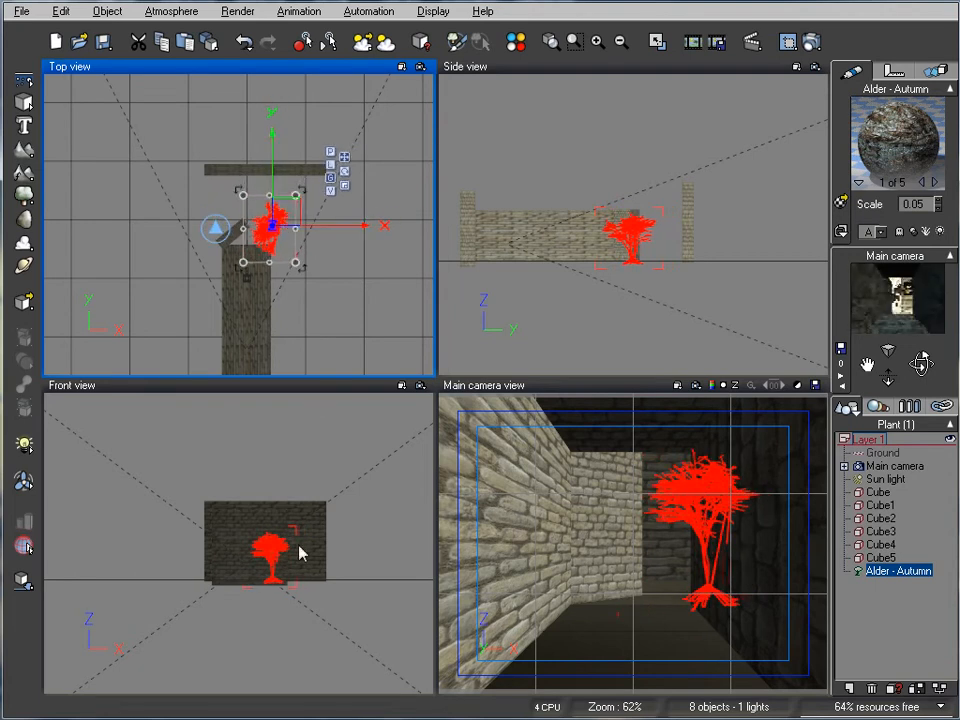
Tilt the Alder - Autumn tree sideways and shift it slightly farther from the angled wall.
click(296, 590)
drag(303, 597, 305, 603)
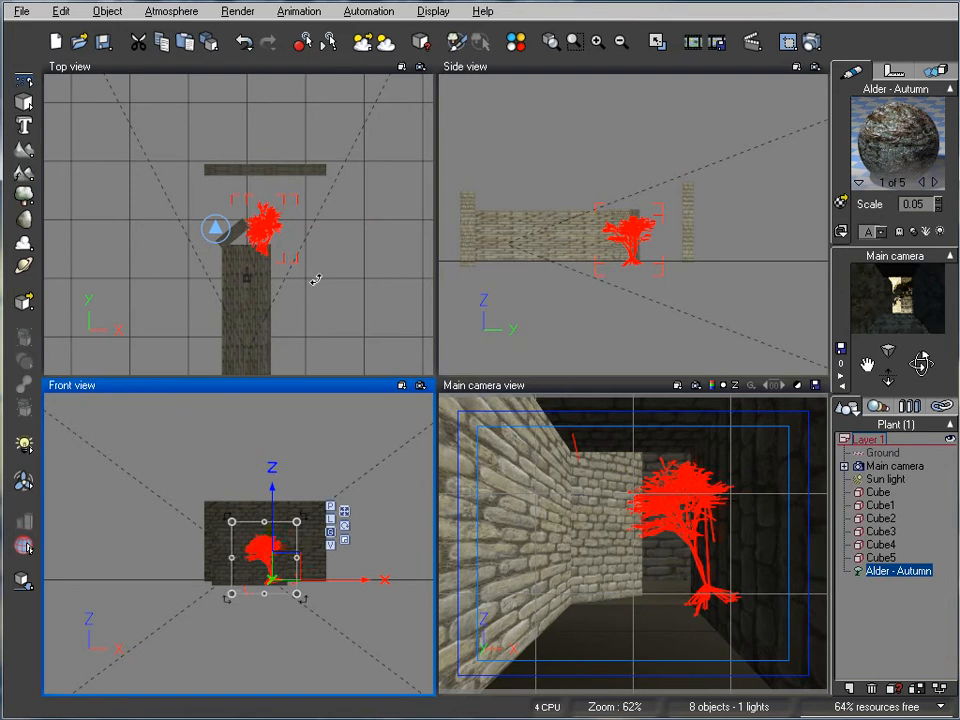
scroll(326, 250, up, 6)
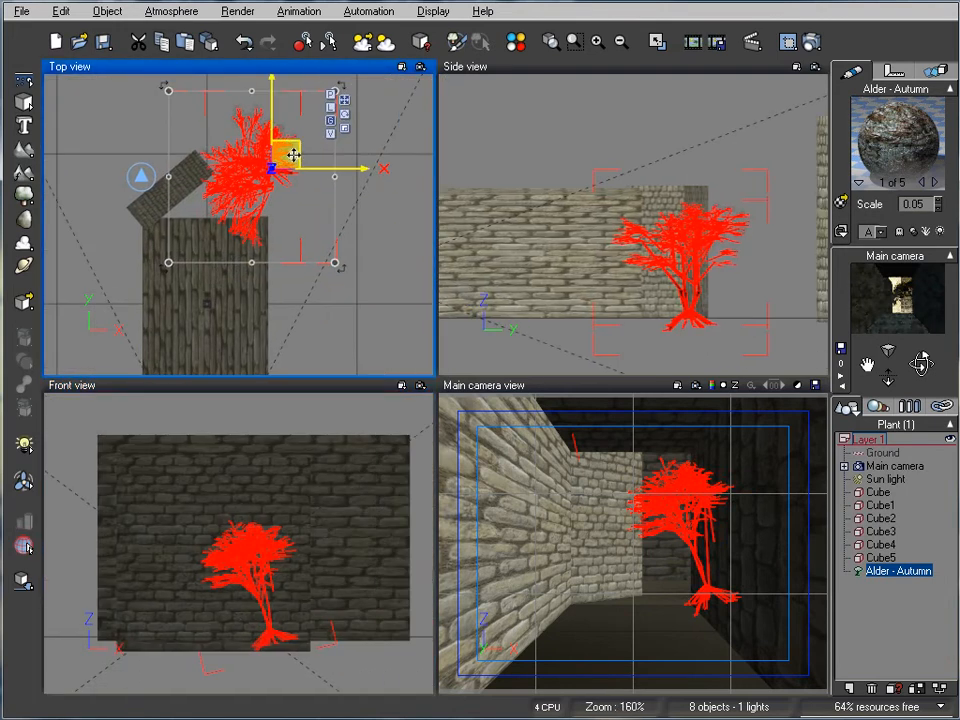
drag(294, 155, 304, 154)
Add an Alder - Late Summer tree and move it in front of the far wall, behind the angled wall.
right_click(25, 195)
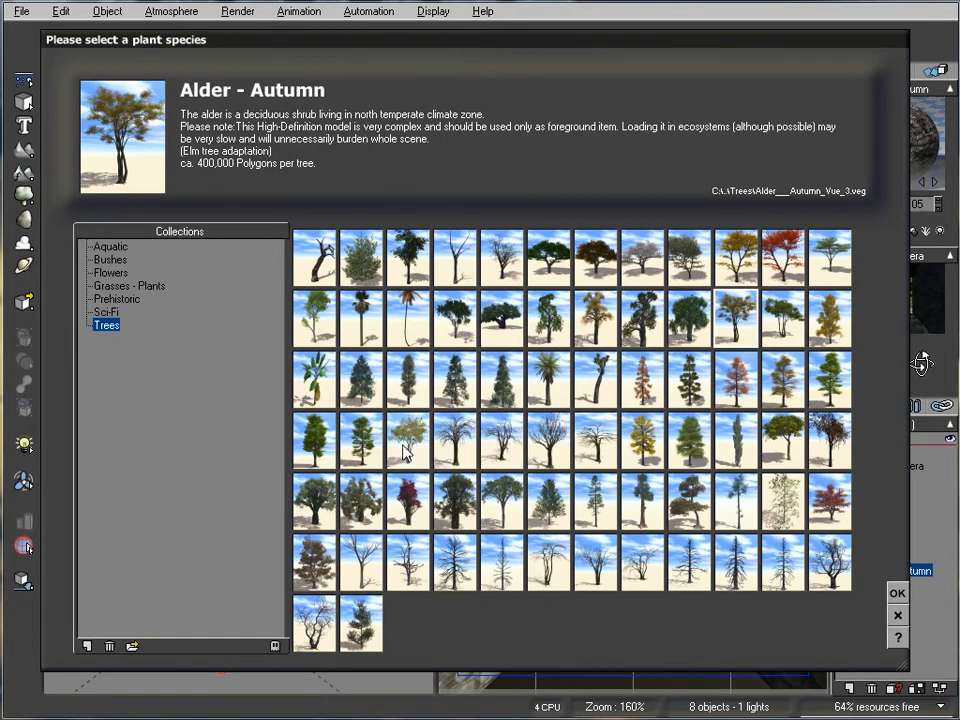
click(404, 445)
click(894, 590)
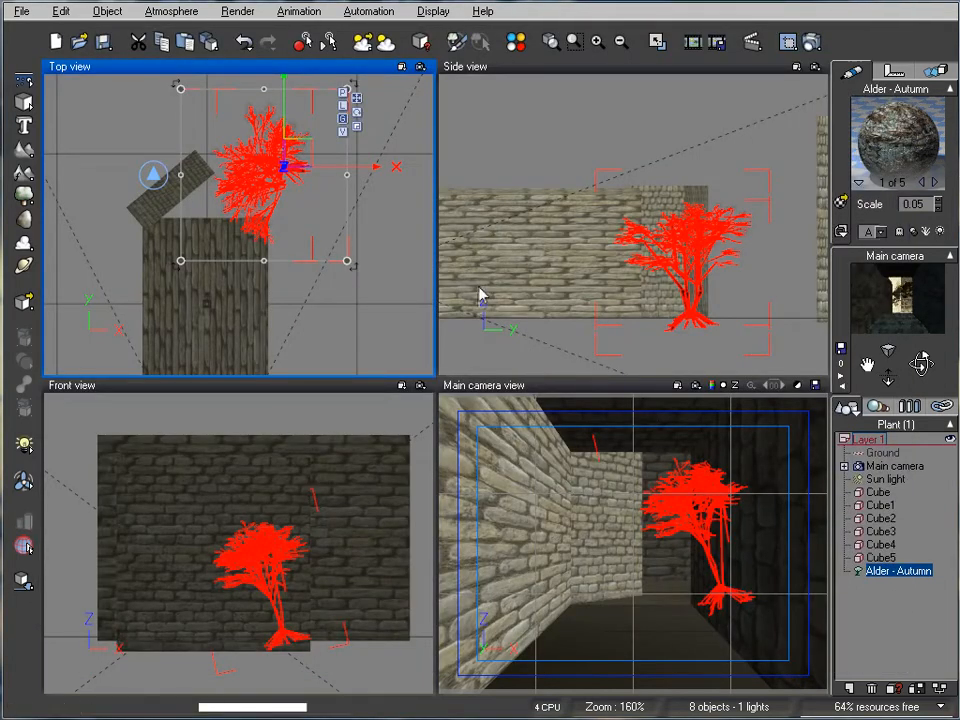
right_drag(315, 203, 345, 273)
drag(288, 270, 243, 141)
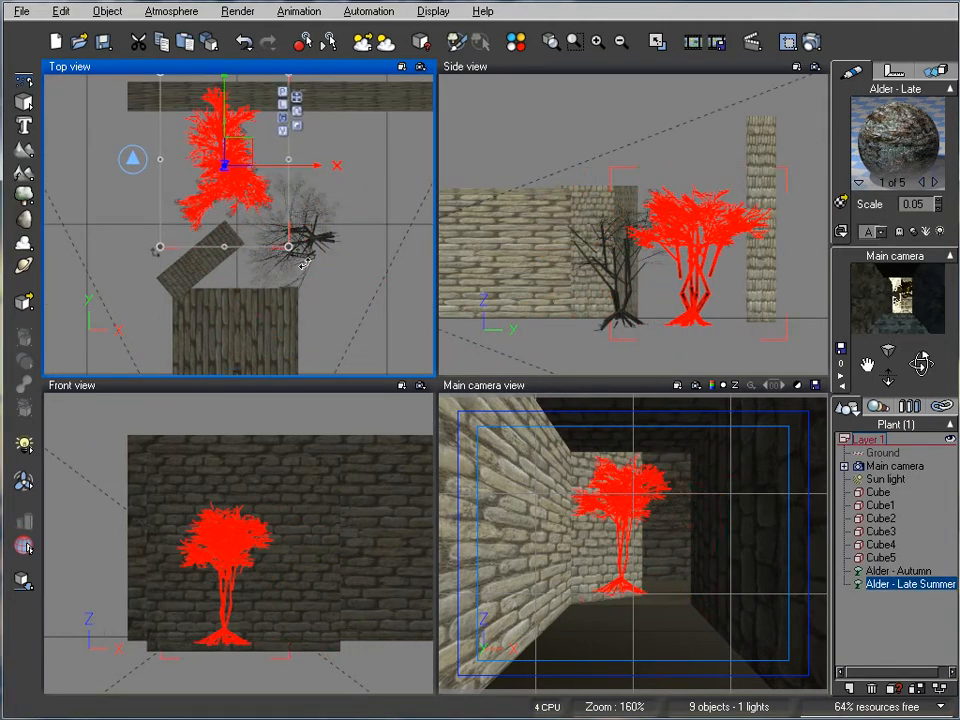
Rotate the Alder - Late Summer tree, nudge it toward the Alder - Autumn tree, and lower its trunk below ground level.
drag(301, 258, 376, 128)
drag(249, 146, 269, 136)
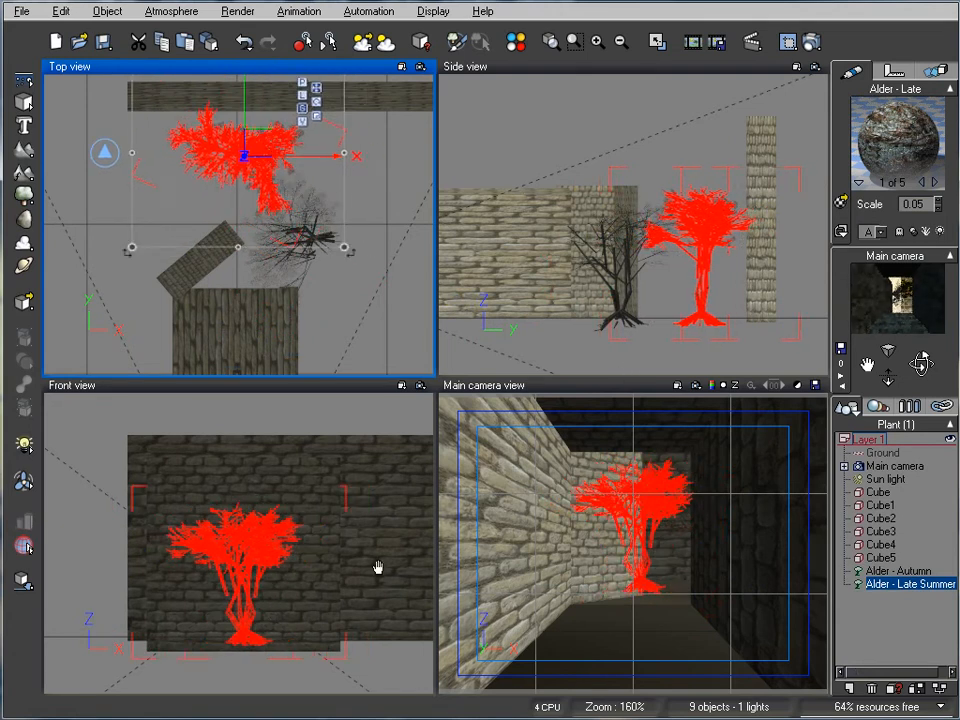
right_drag(341, 576, 366, 488)
drag(285, 512, 289, 576)
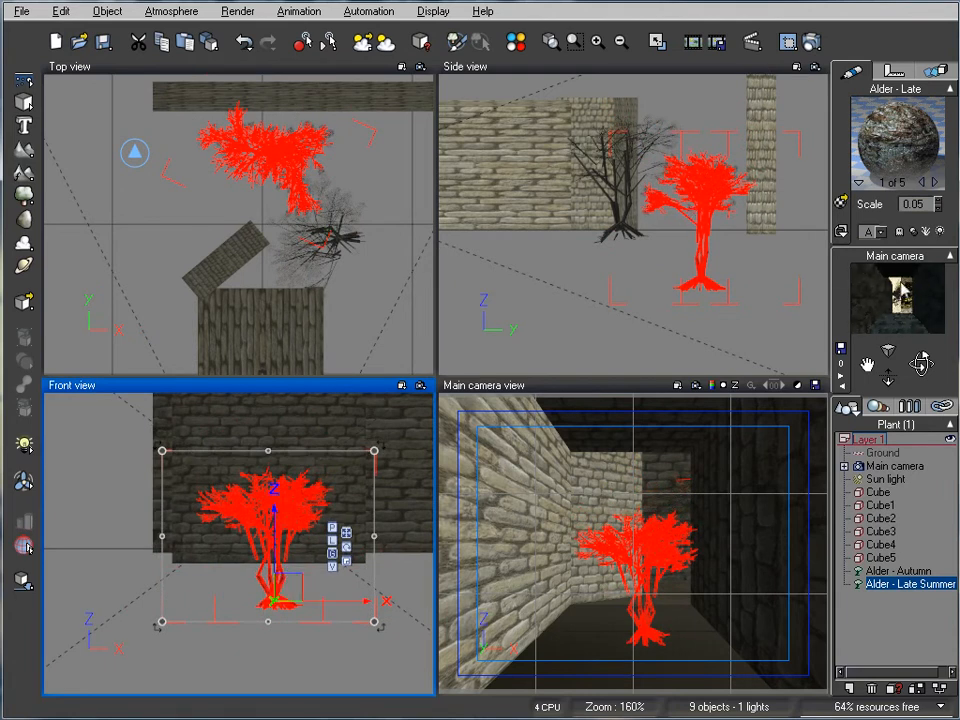
Render a test image of the scene, and load the Default atmosphere from the Physical collection.
click(812, 40)
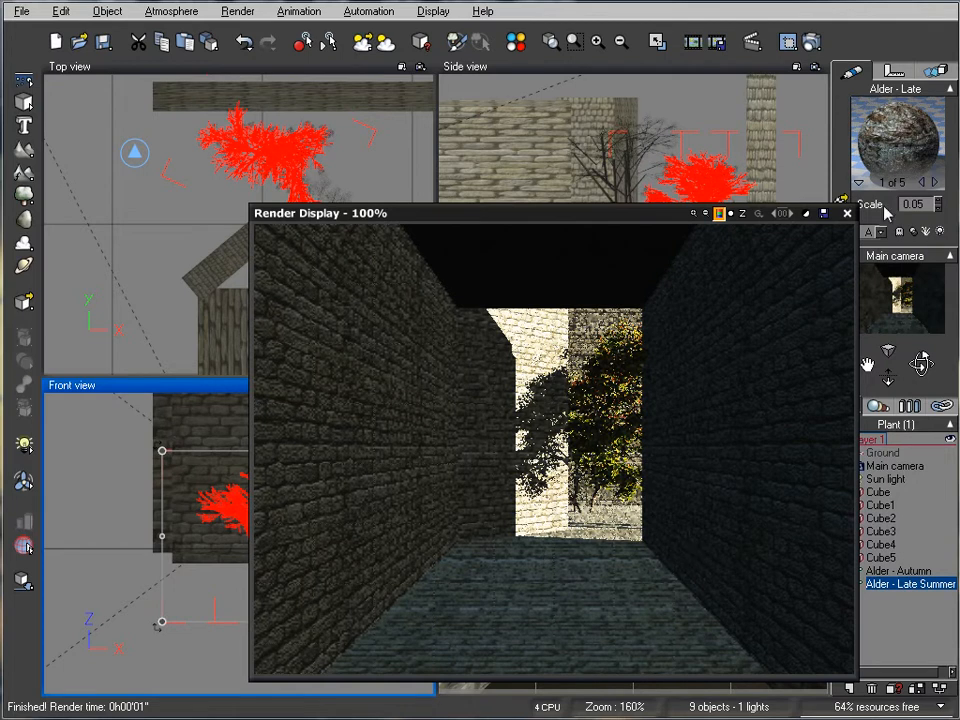
click(846, 213)
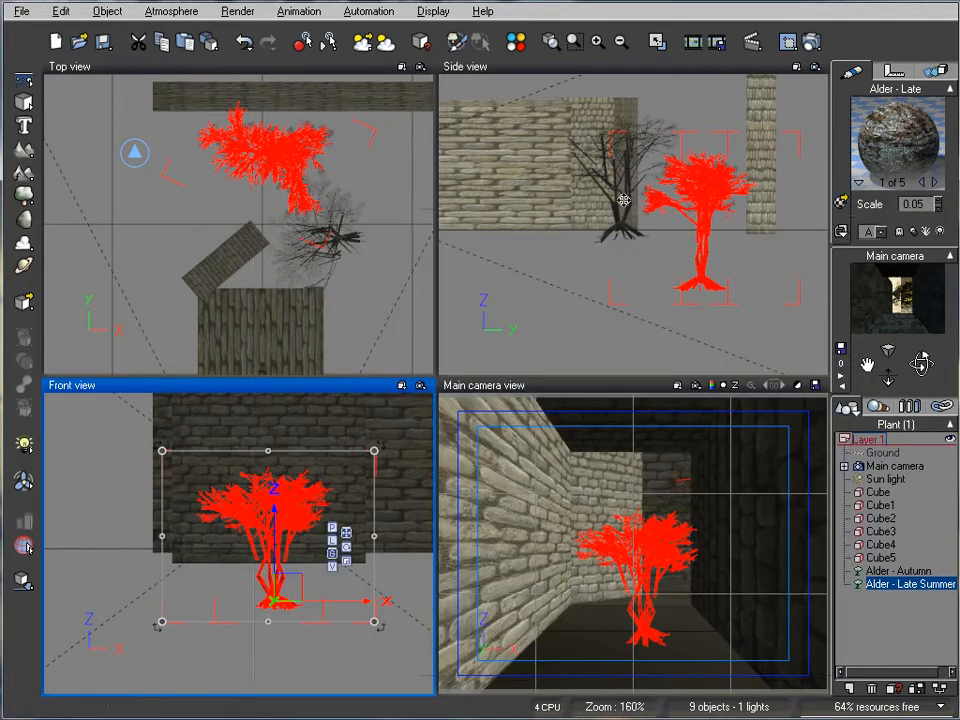
click(174, 12)
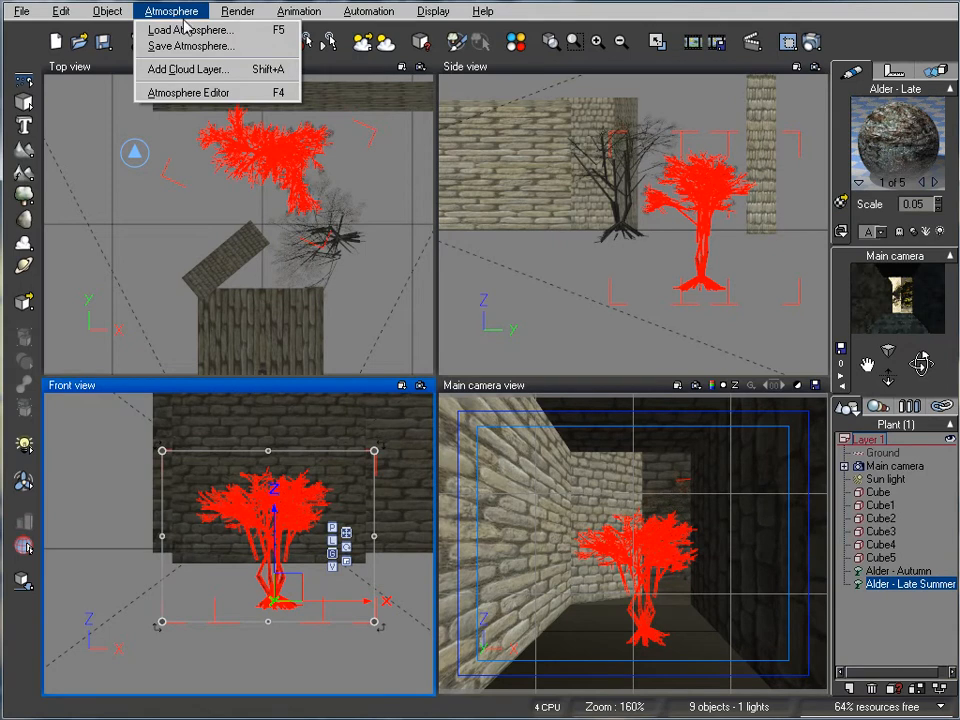
click(180, 31)
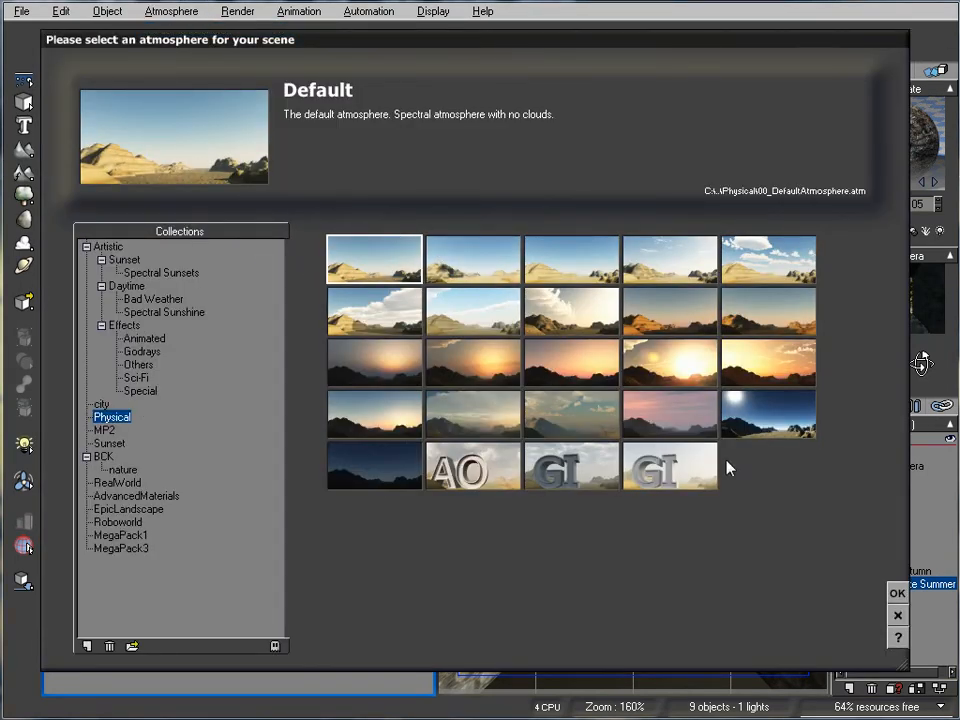
click(897, 593)
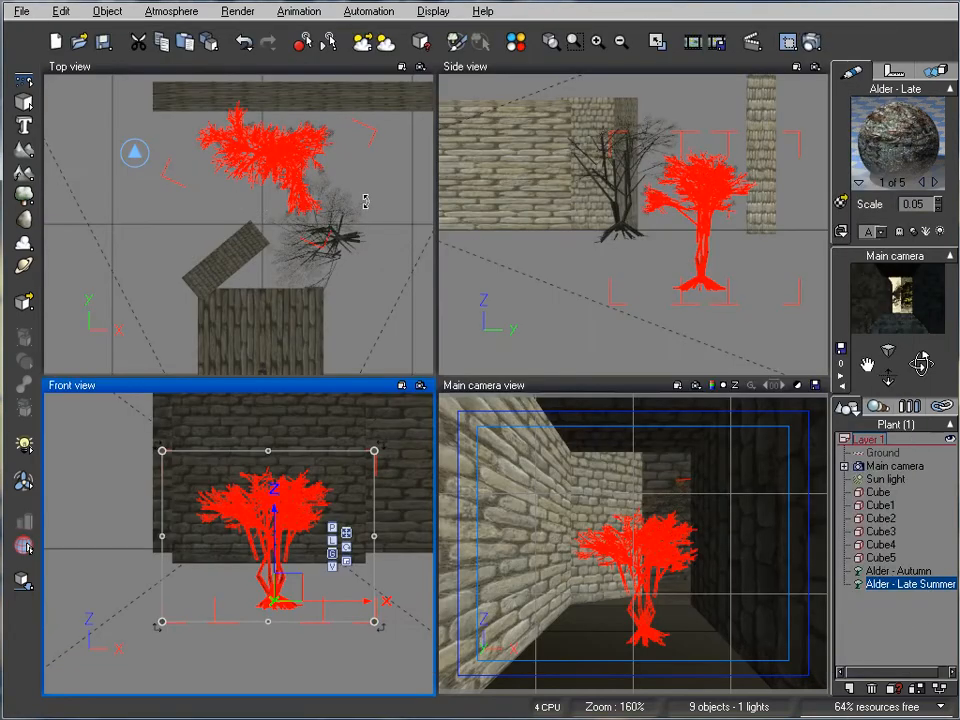
In the atmosphere settings, set the size of the sun and the size of the corona to 0%.
click(171, 12)
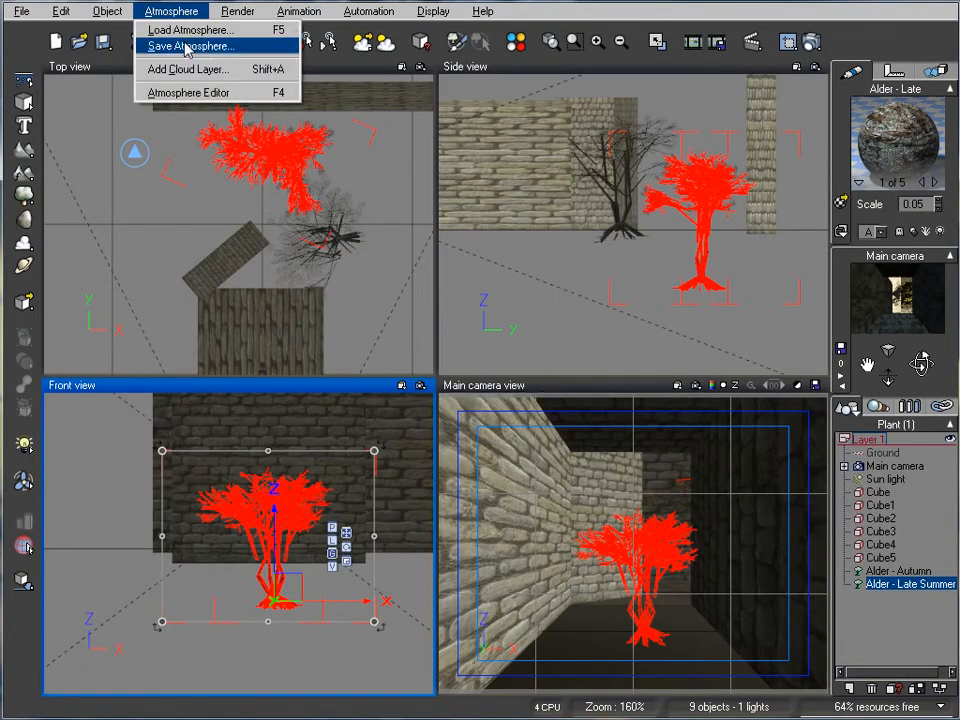
click(189, 91)
drag(476, 141, 488, 85)
click(250, 173)
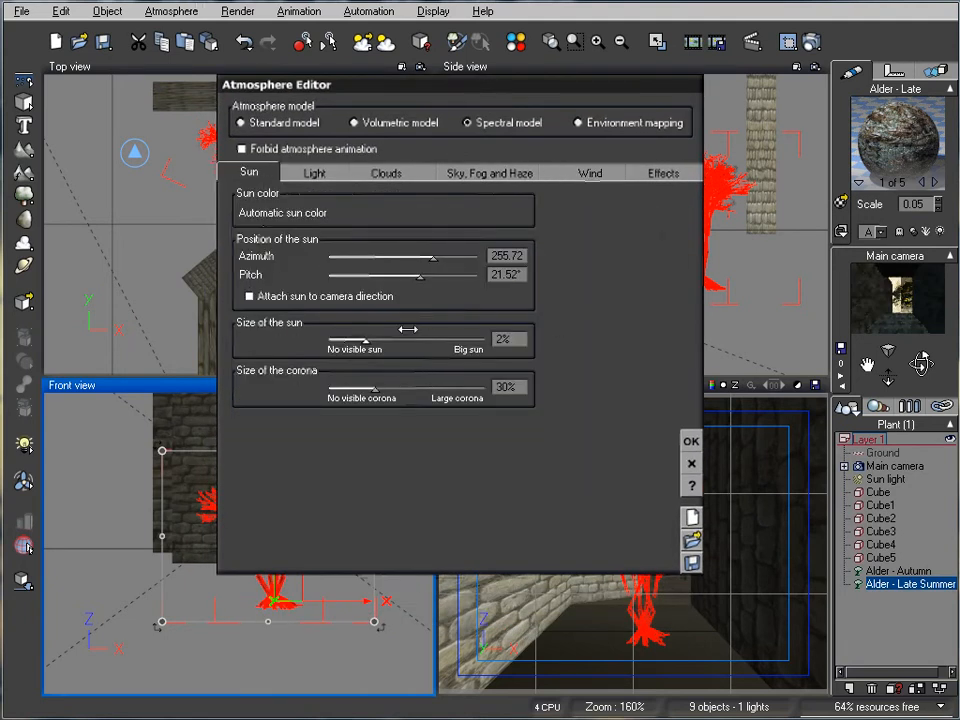
drag(400, 337, 366, 346)
drag(401, 388, 350, 386)
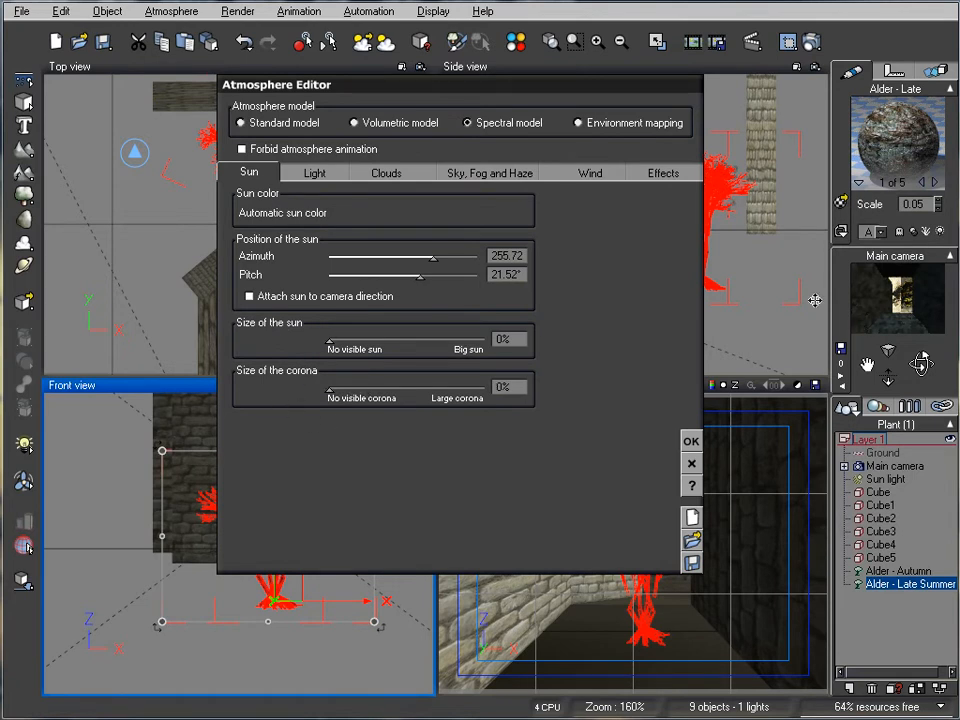
Use the Ambient occlusion lighting model with a near-black ambient light color (red 18, green 22, blue 27) and 69% light balance.
click(315, 173)
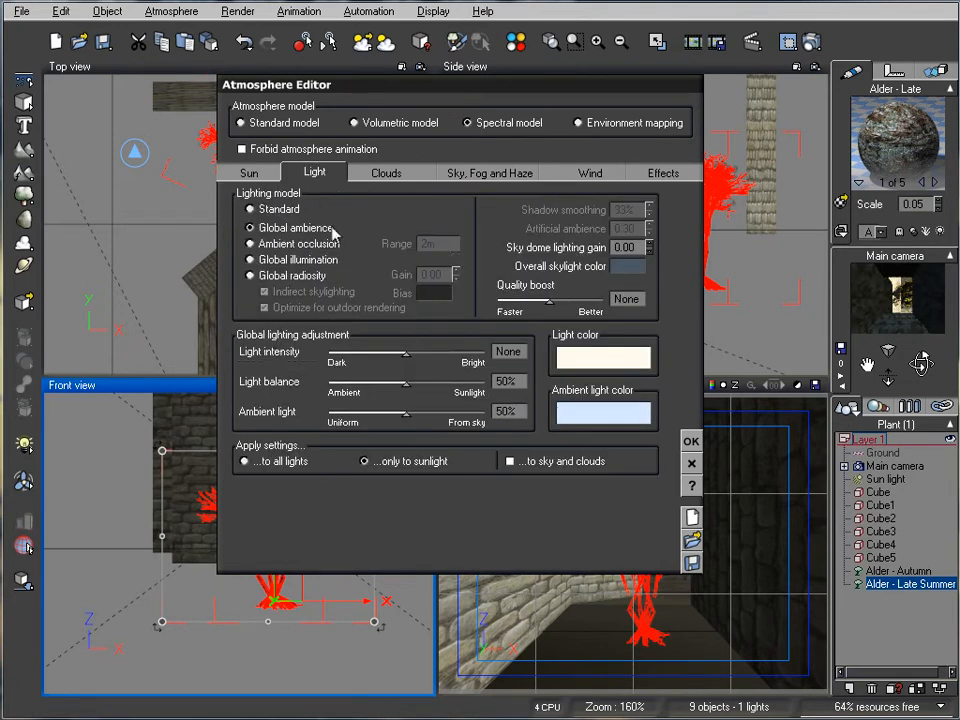
click(250, 244)
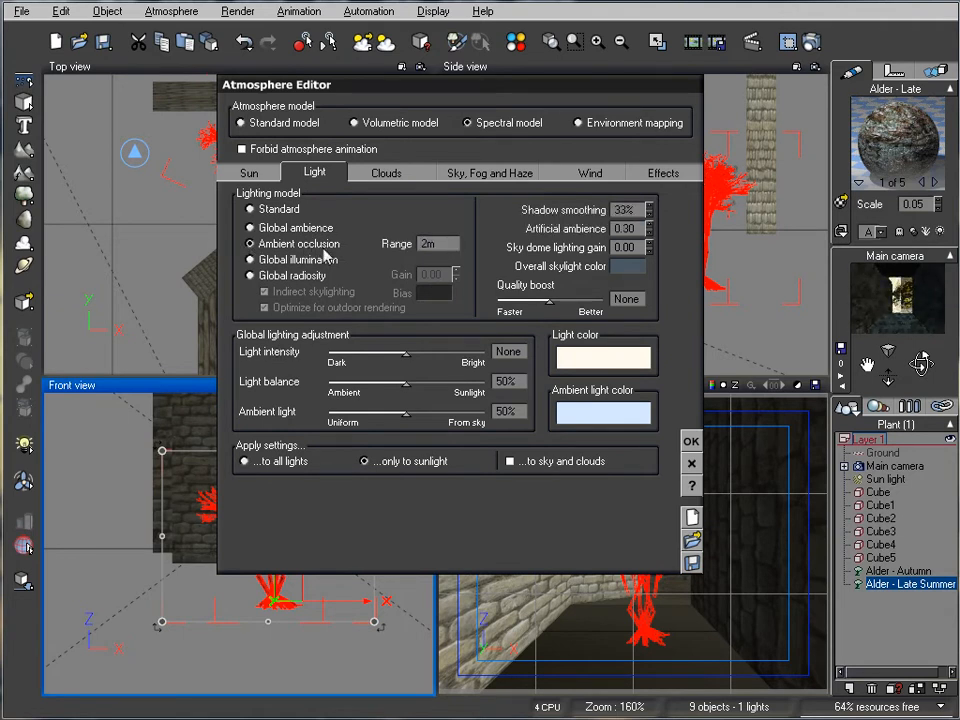
right_click(600, 423)
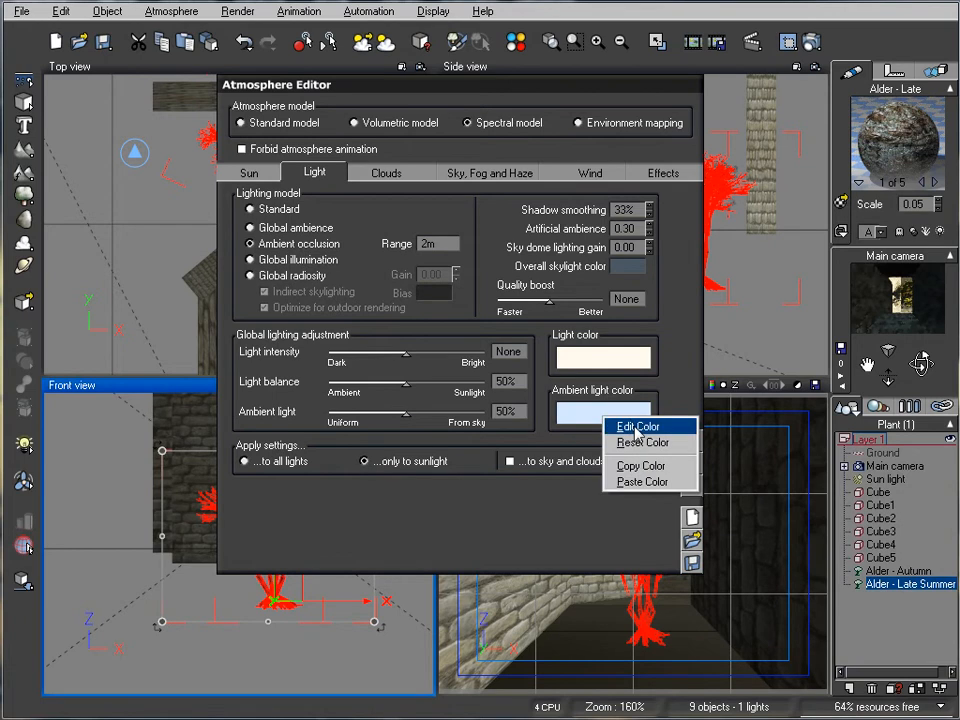
click(633, 427)
click(733, 315)
drag(815, 252, 826, 337)
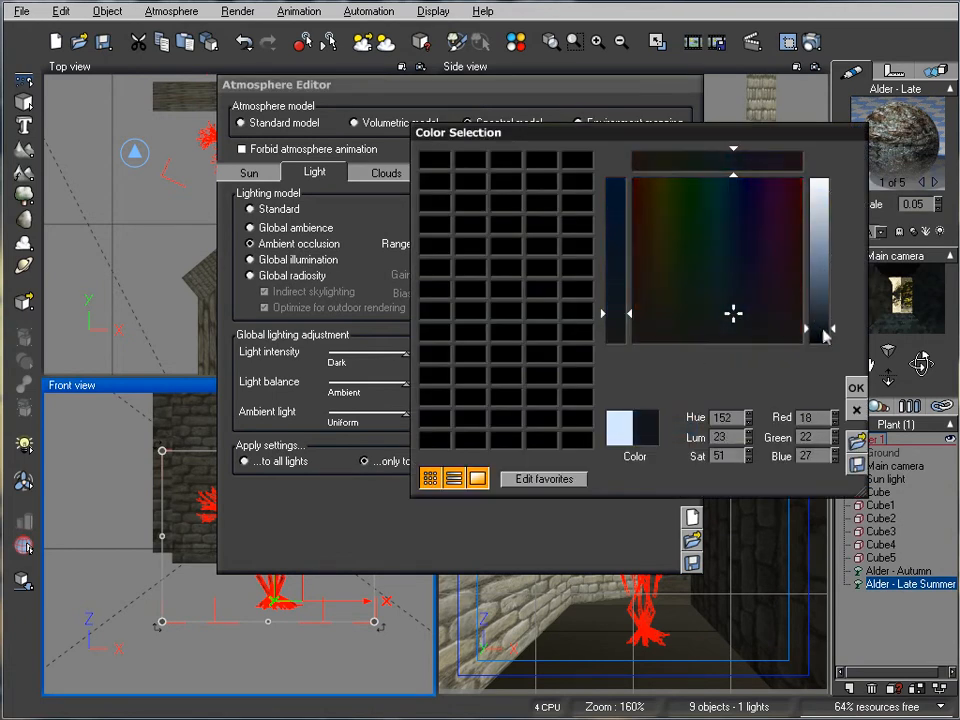
click(857, 389)
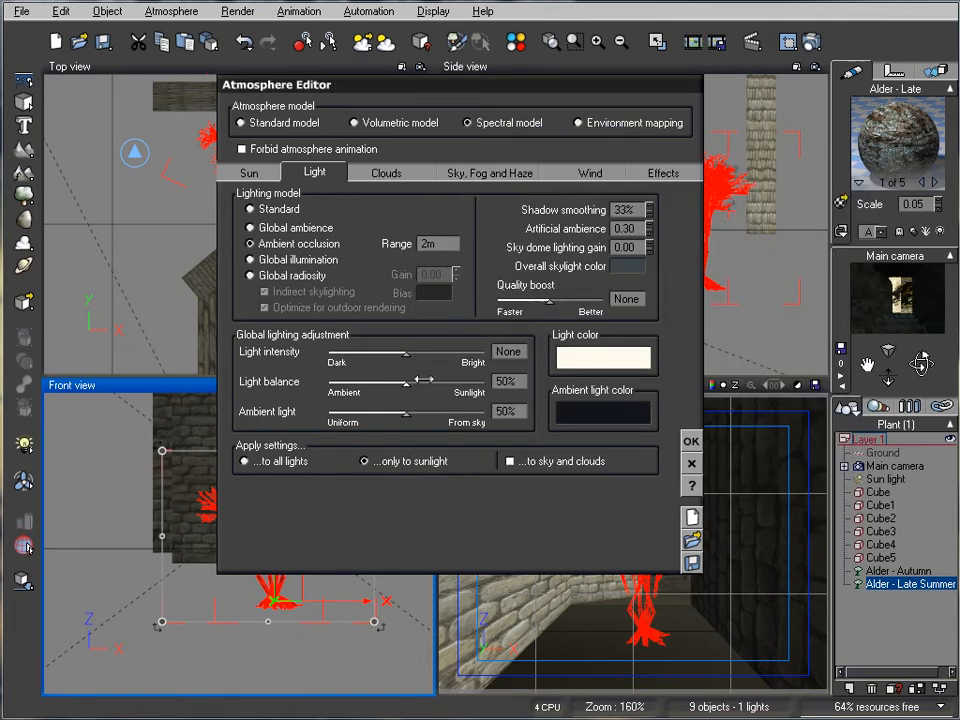
drag(424, 378, 440, 376)
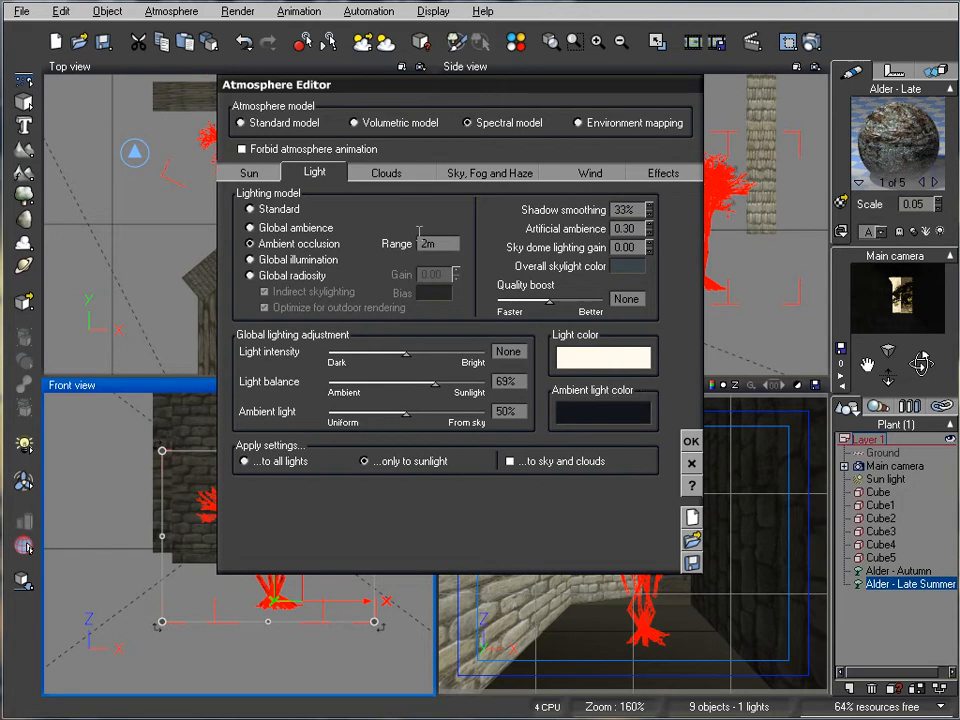
Set the atmosphere's glow intensity to 0% and scattering anisotropy to 1.00, and render a test image of the scene.
click(383, 174)
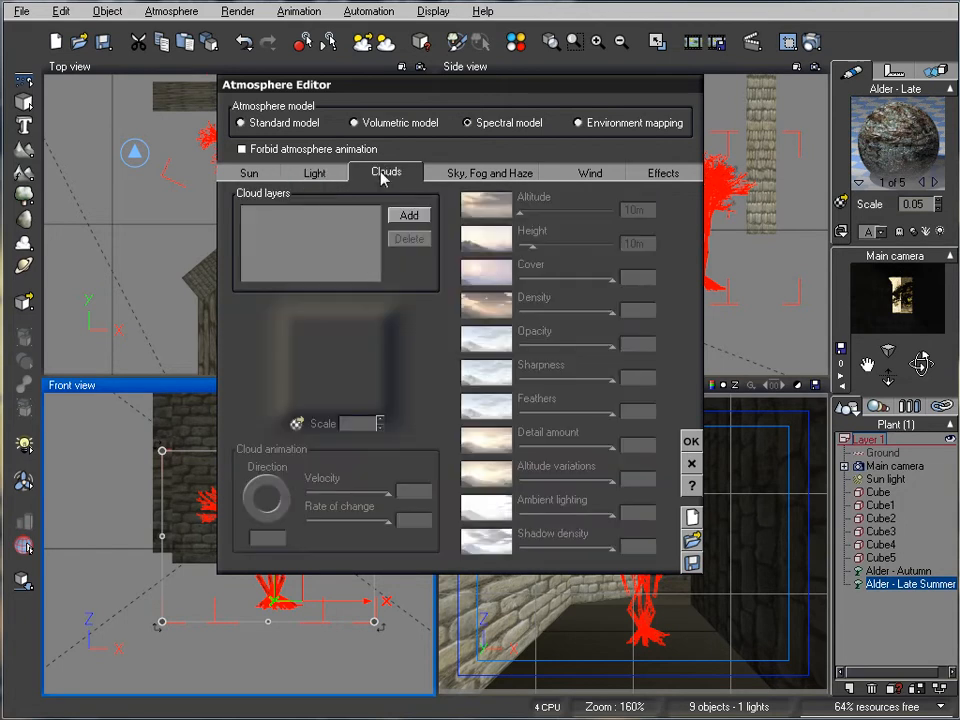
click(476, 177)
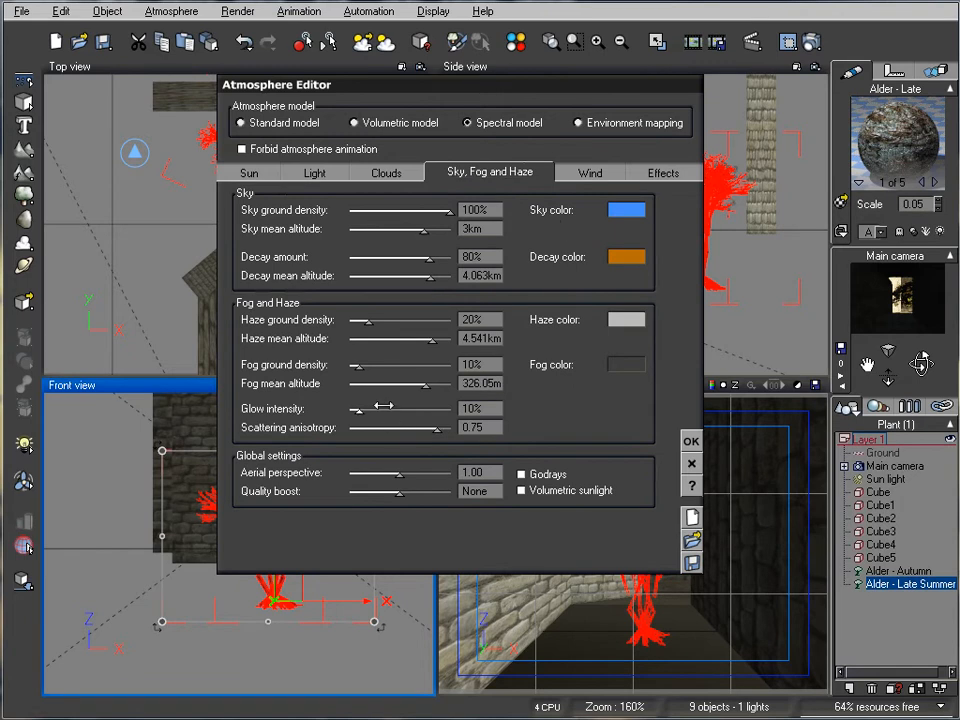
mouse_move(383, 405)
mouse_down()
mouse_move(365, 407)
mouse_move(381, 426)
mouse_up()
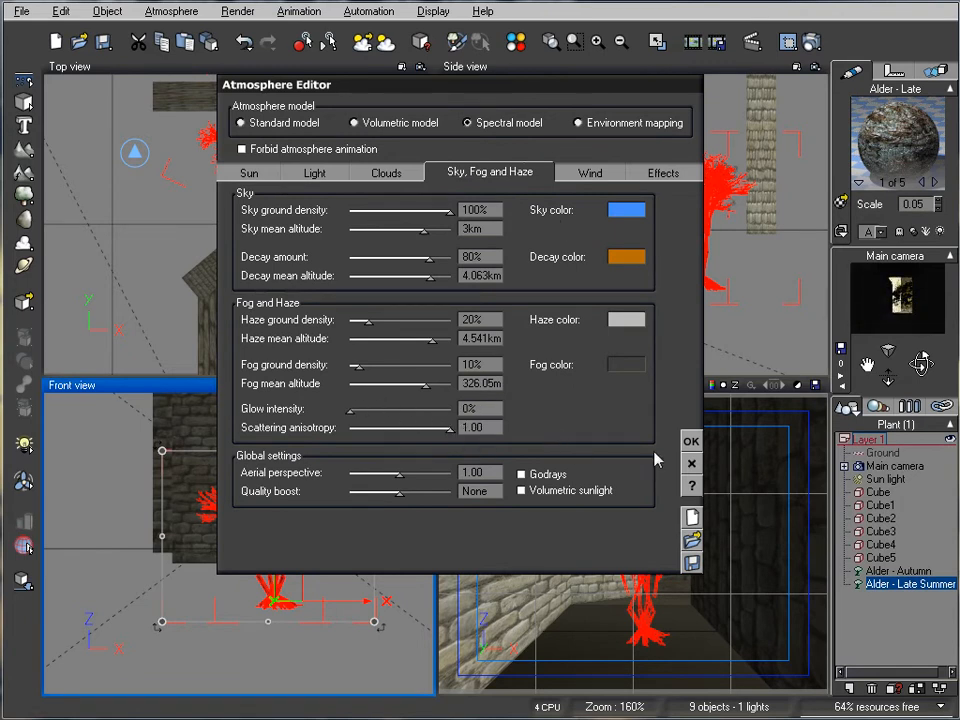
click(690, 440)
click(811, 42)
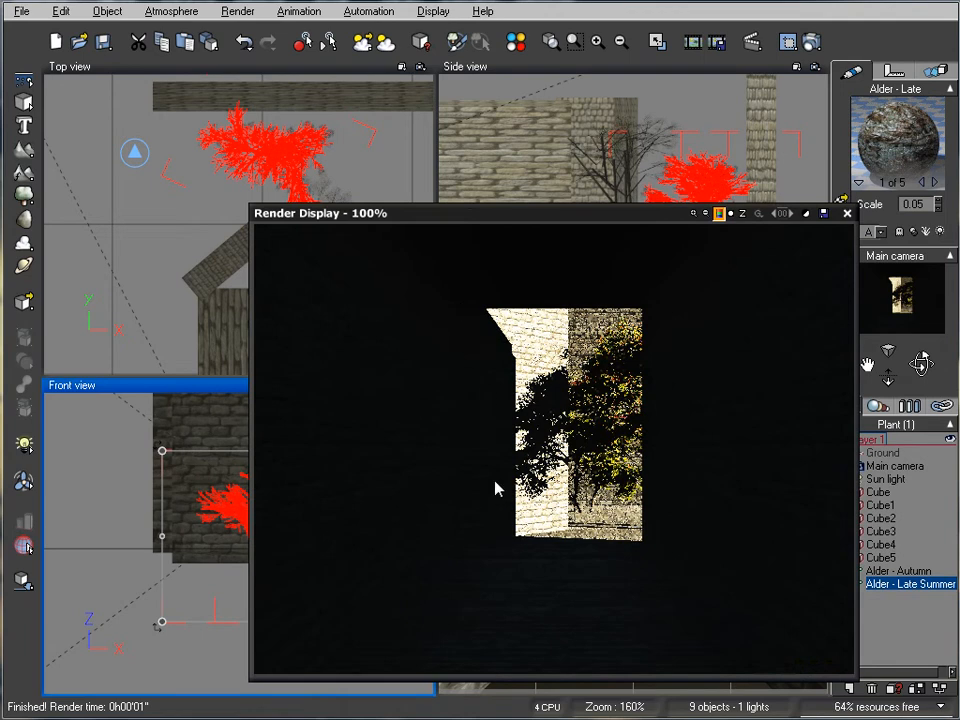
click(845, 214)
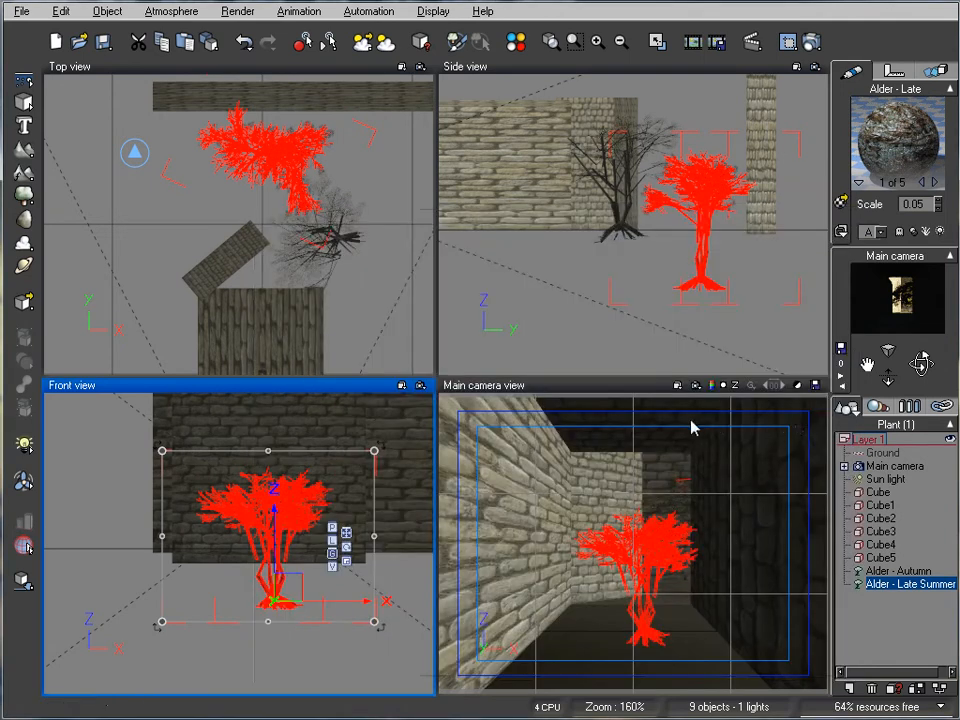
Enable a shadow map for the sun light, using Soft shadow map - no hard shadows with Auto size.
right_click(874, 481)
click(910, 414)
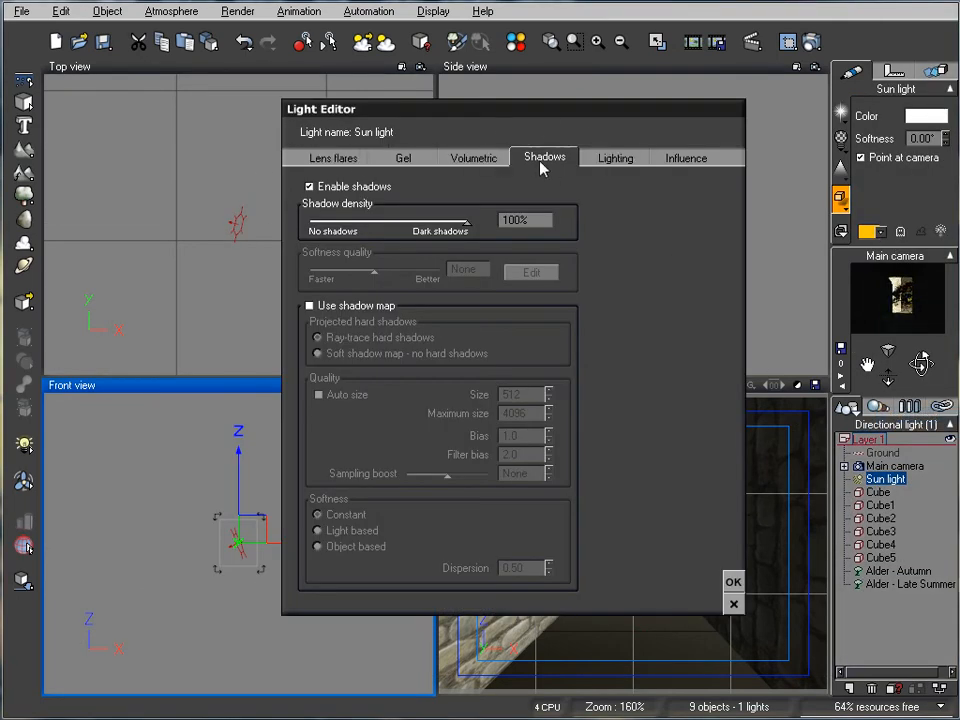
click(327, 309)
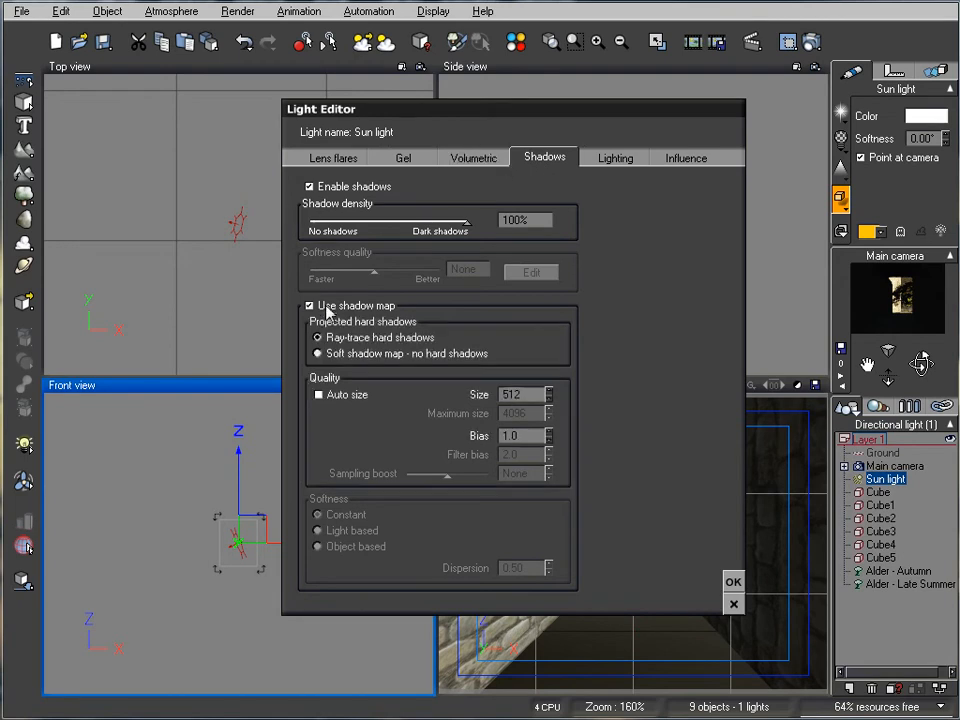
click(340, 354)
click(318, 395)
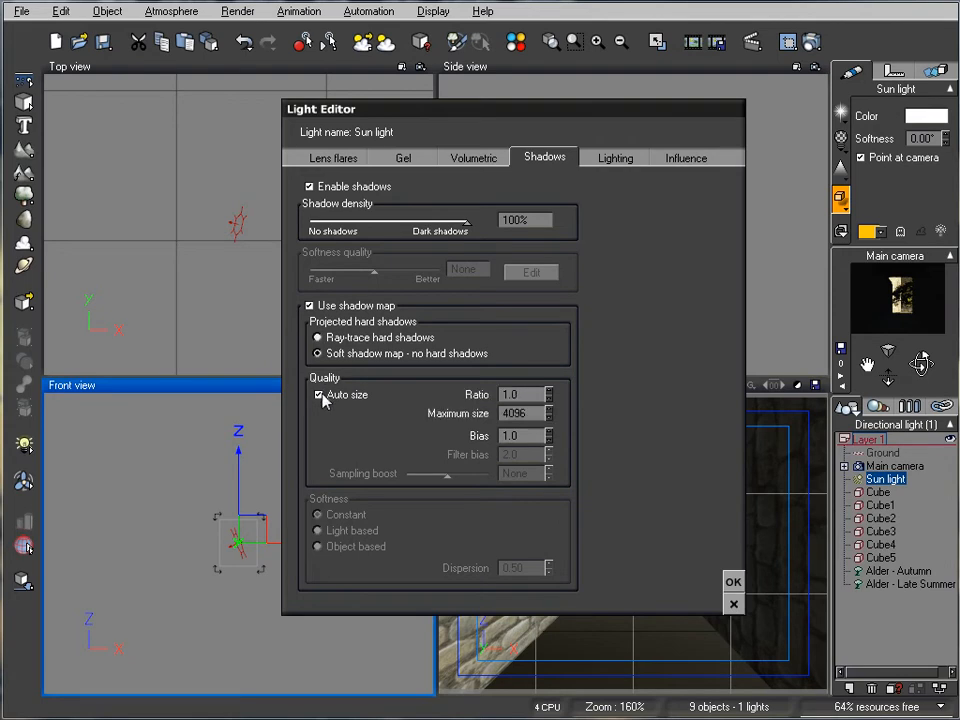
click(733, 581)
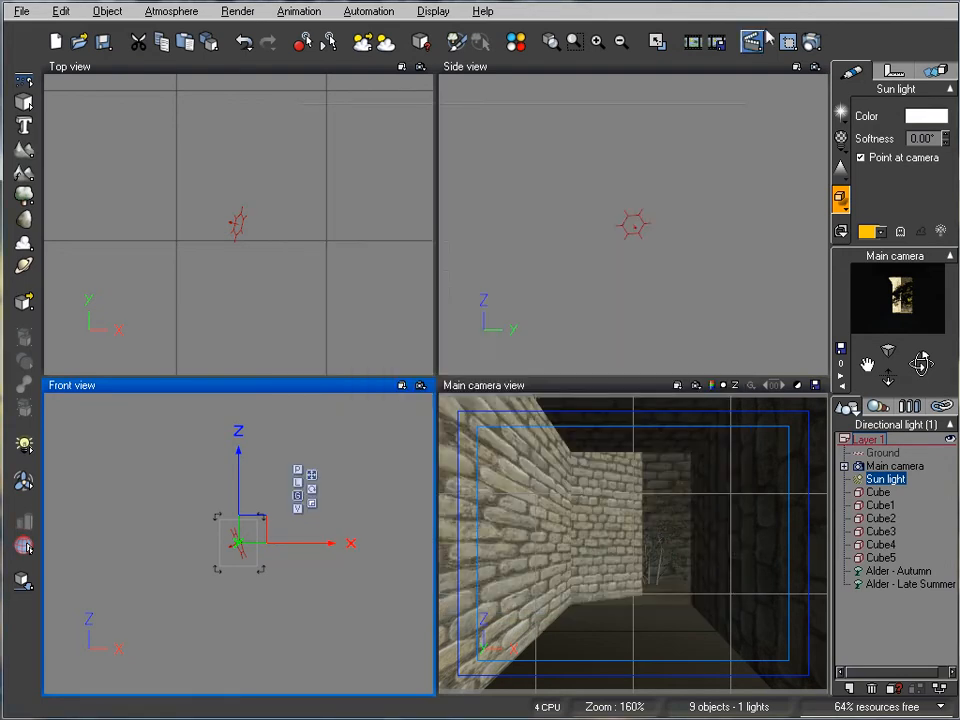
Run a quick Preview render to check the soft shadows, and close the render display.
click(811, 41)
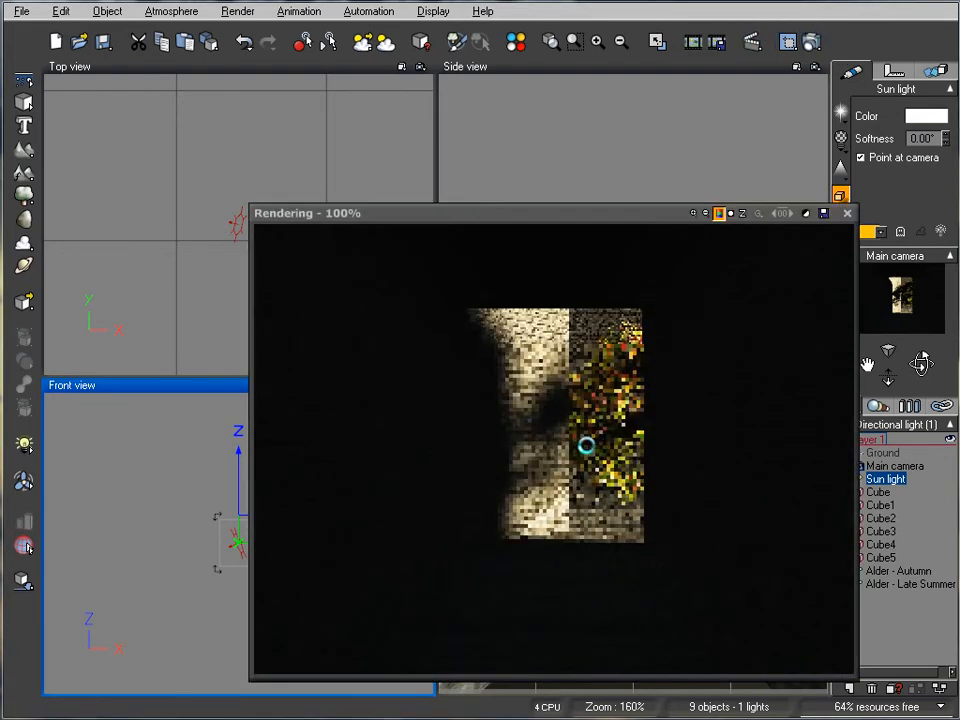
right_click(627, 451)
click(847, 214)
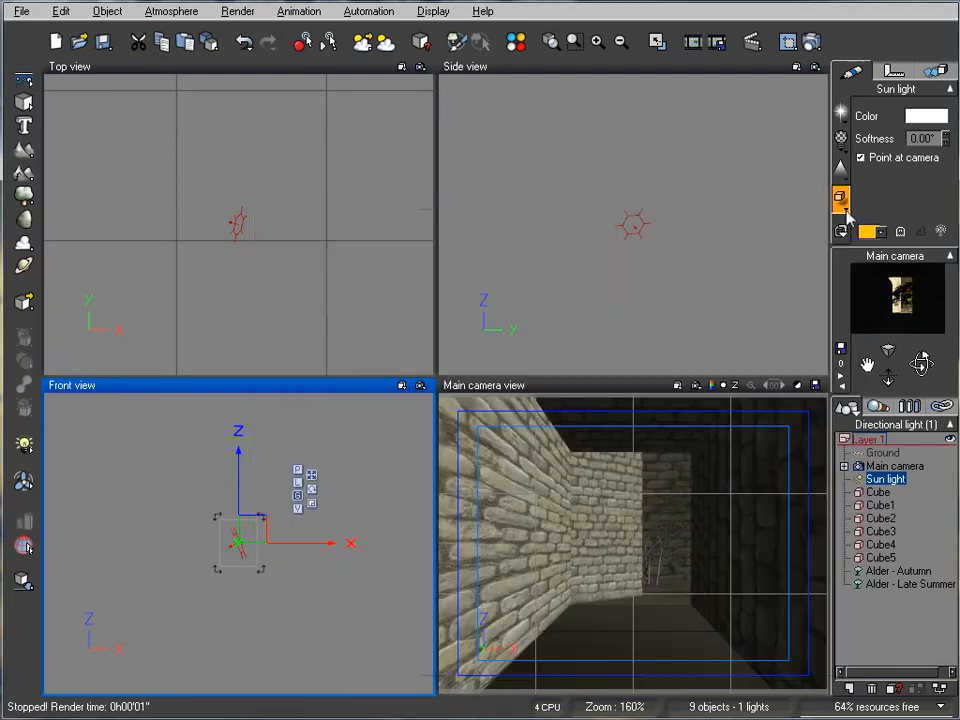
Render the scene at Final quality and close the render display.
right_click(812, 40)
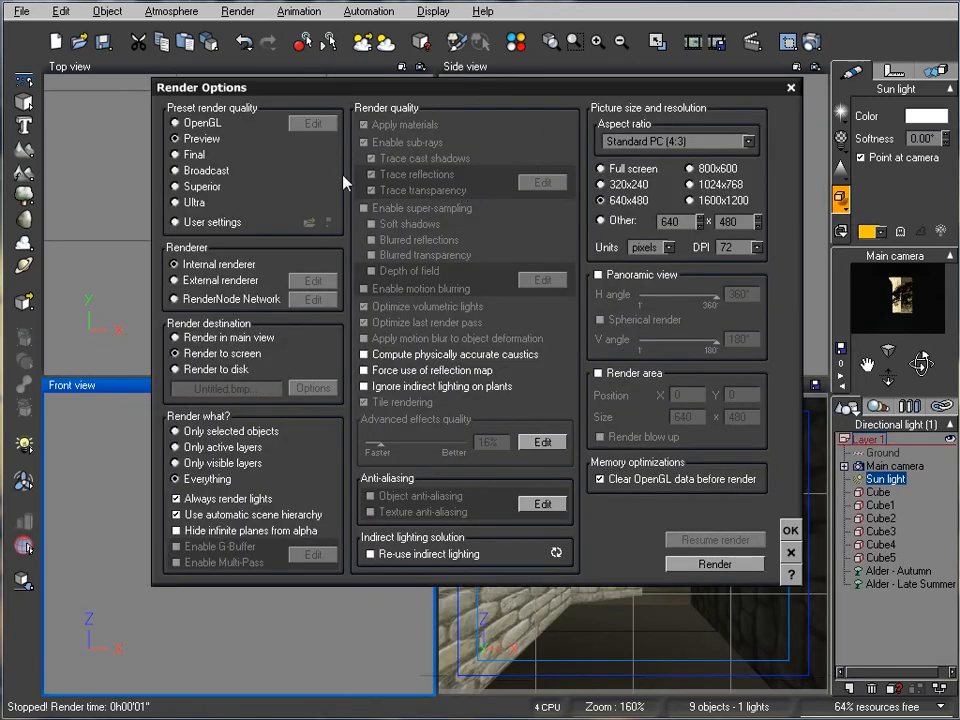
click(178, 154)
click(710, 563)
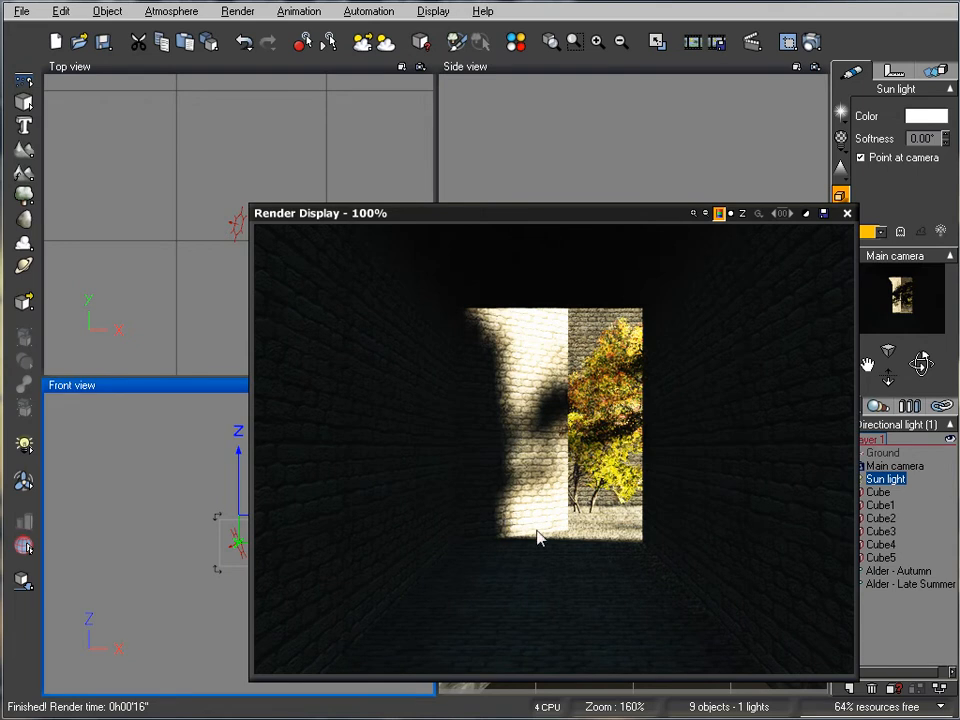
click(846, 213)
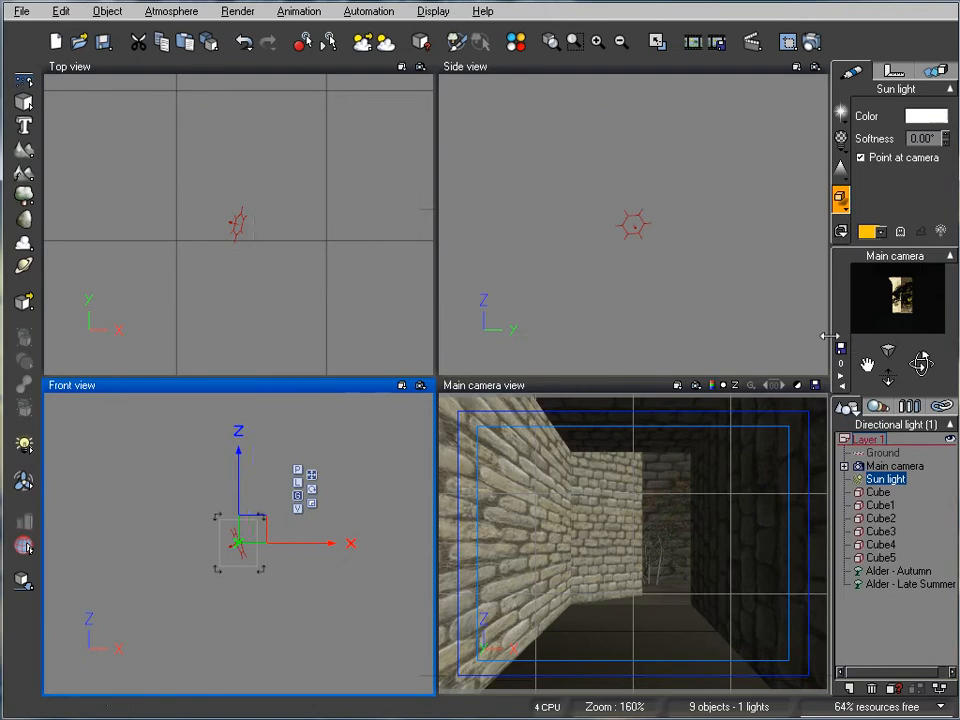
Move the main camera forward along the corridor toward its far opening.
click(885, 466)
click(677, 266)
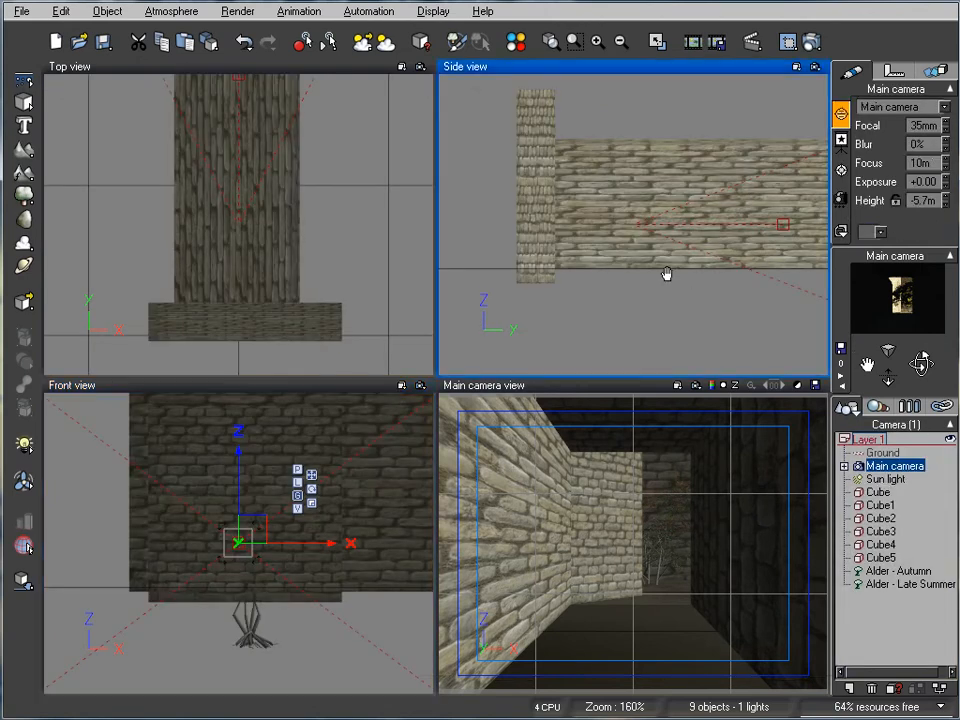
drag(623, 226, 691, 226)
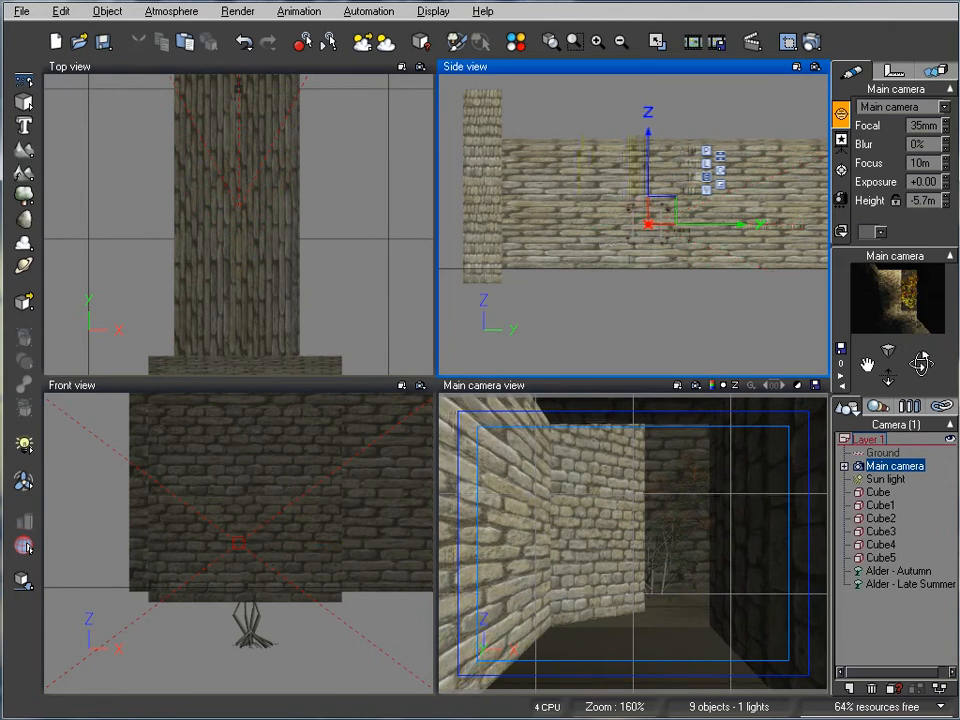
Set the preset render quality to Ultra.
click(811, 42)
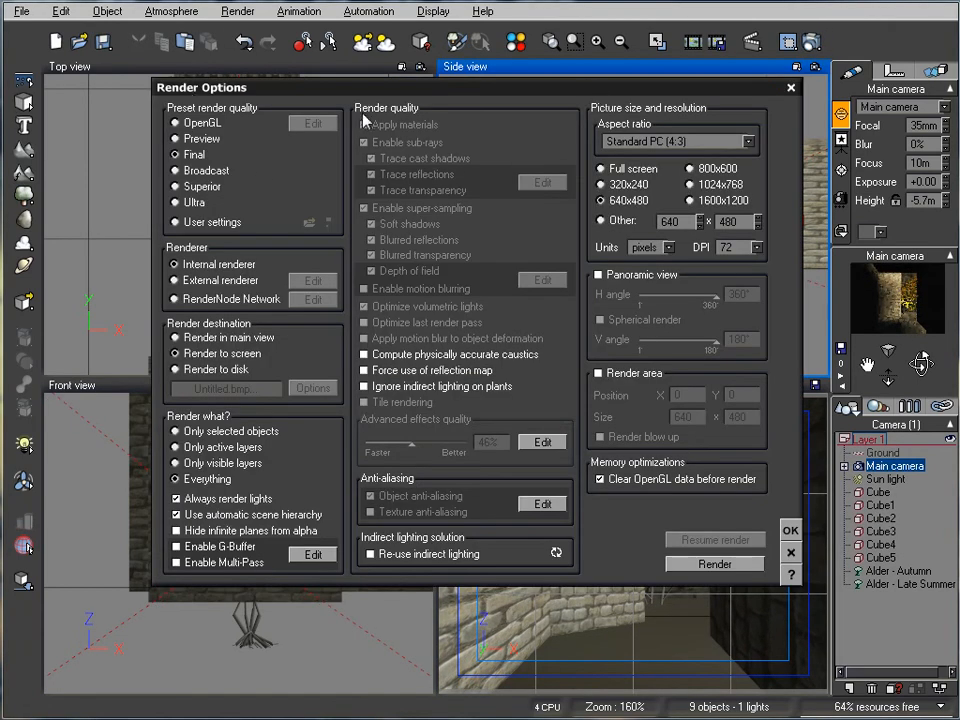
click(177, 202)
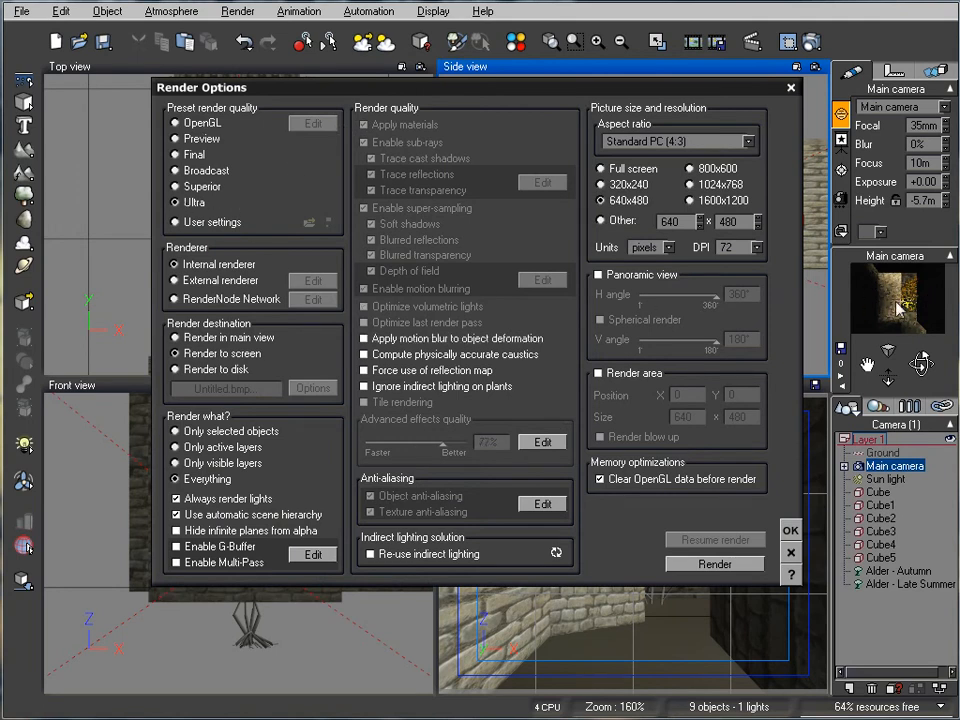